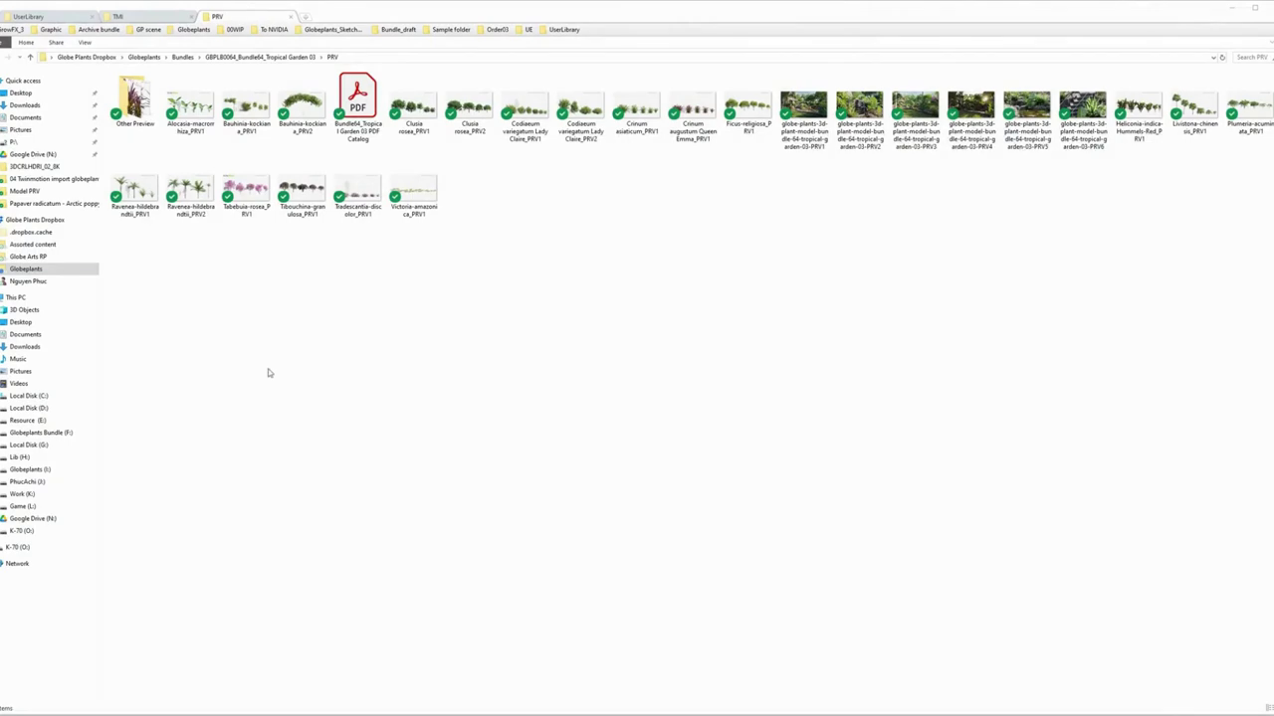
Extract the archive GBPLB0064_Bundle64_Tropical Garden 03_TWINMOTION into the TMI folder on the desktop and refresh the file list
left_click(268, 351)
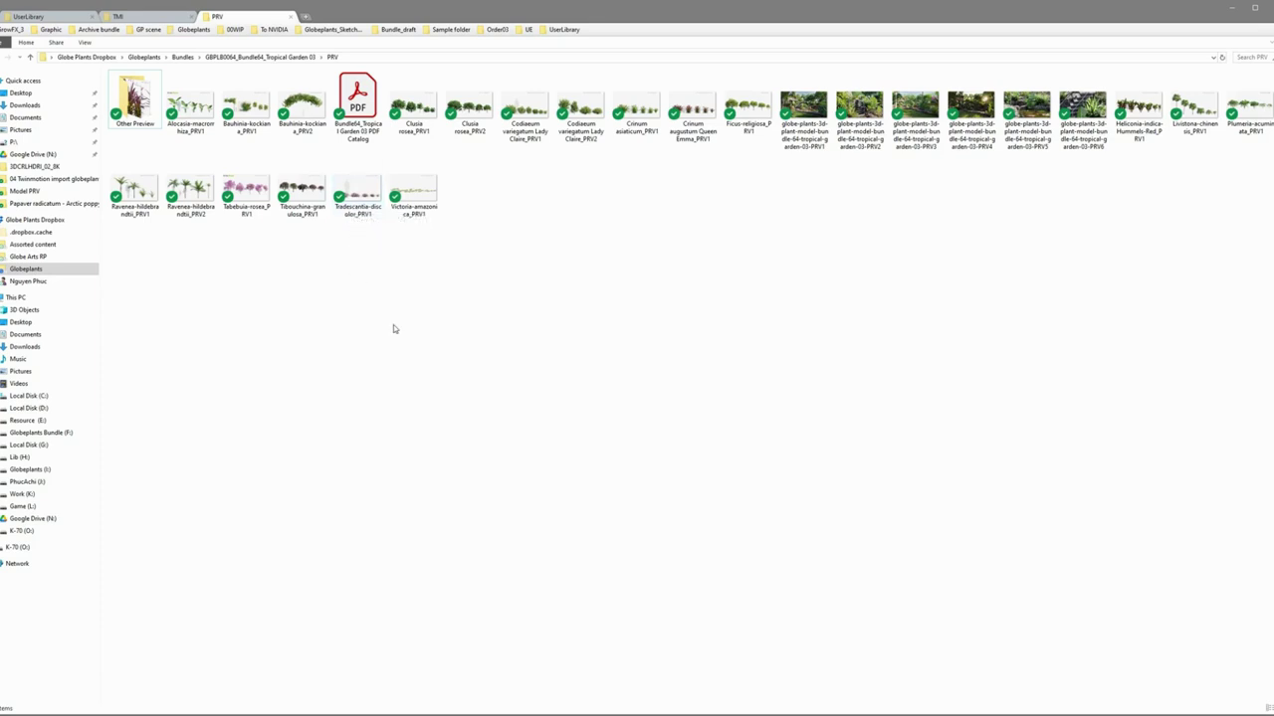
left_click(150, 19)
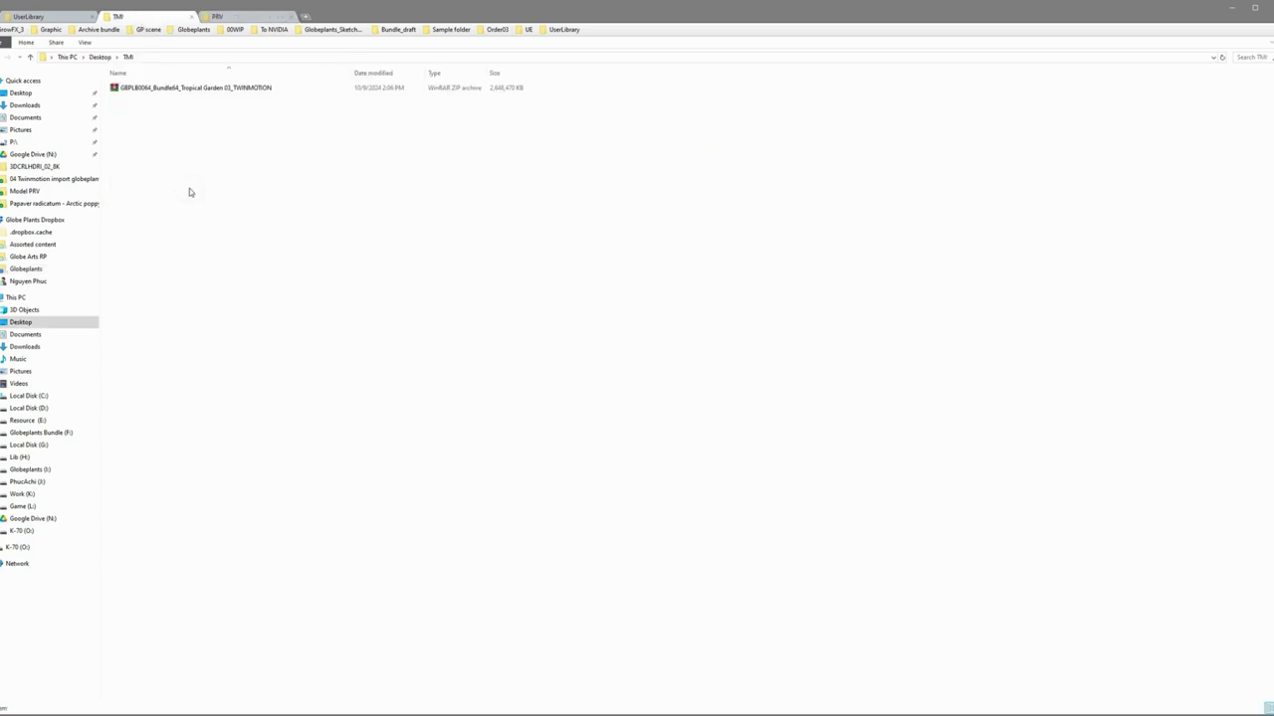
left_click(184, 93)
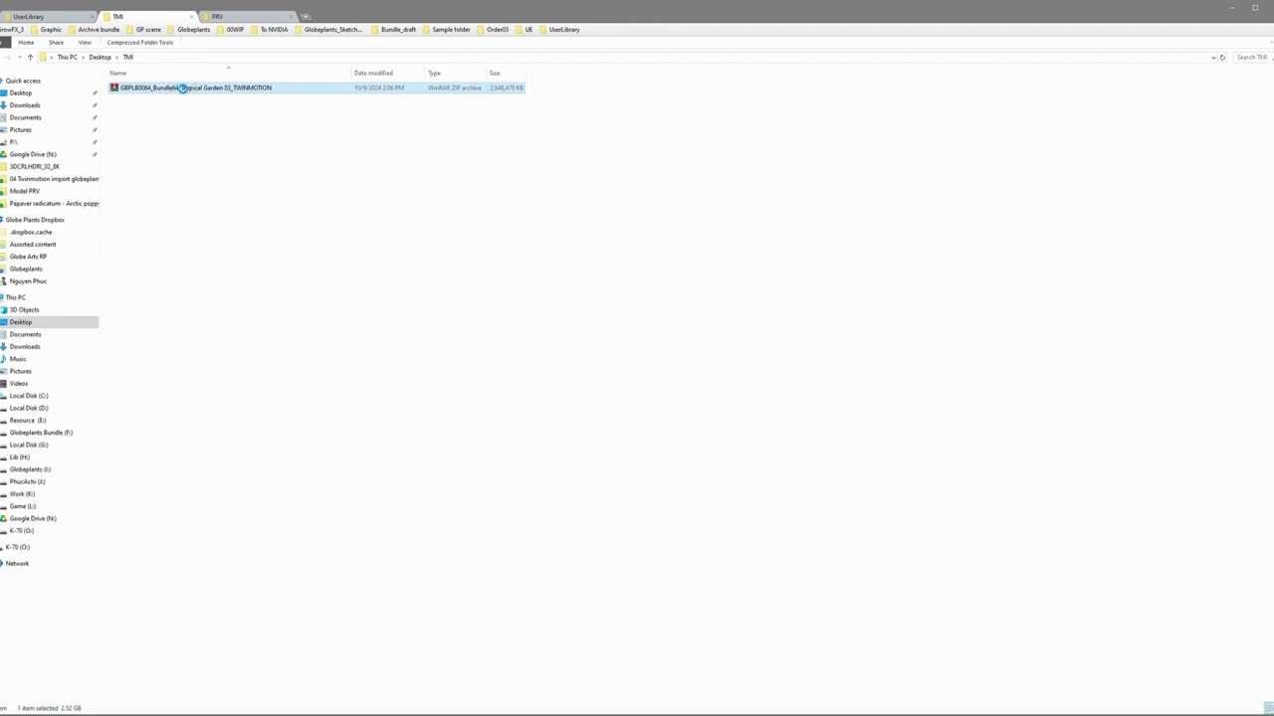
right_click(183, 88)
left_click(214, 154)
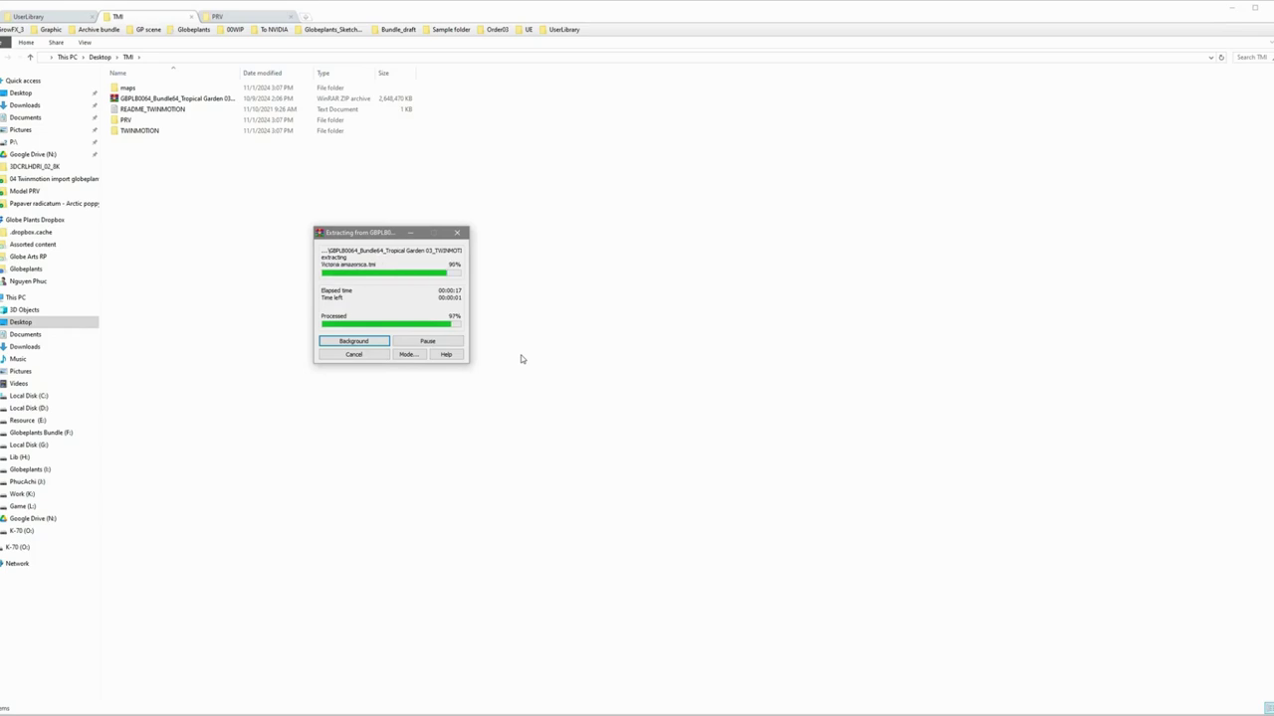
right_click(208, 255)
left_click(233, 293)
Copy all the TMI plant files from the extracted TWINMOTION folder
left_click(140, 109)
double_click(139, 109)
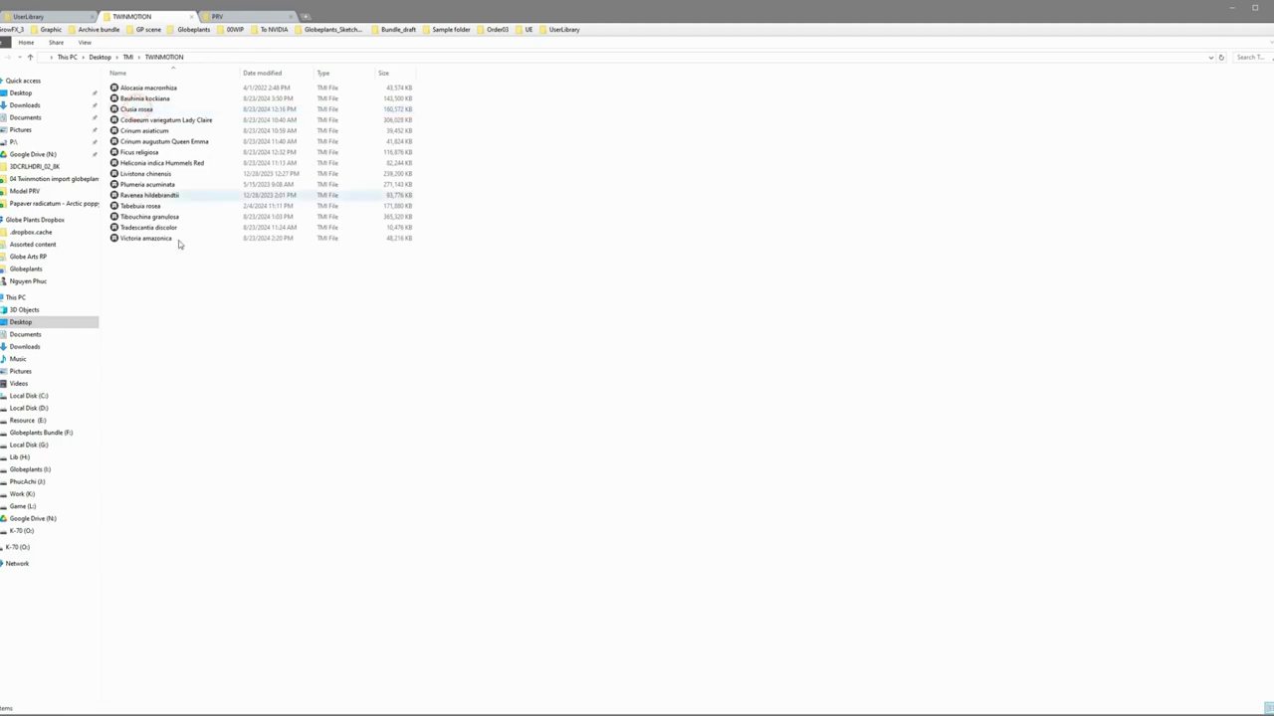
left_click_drag(182, 275, 150, 88)
right_click(151, 89)
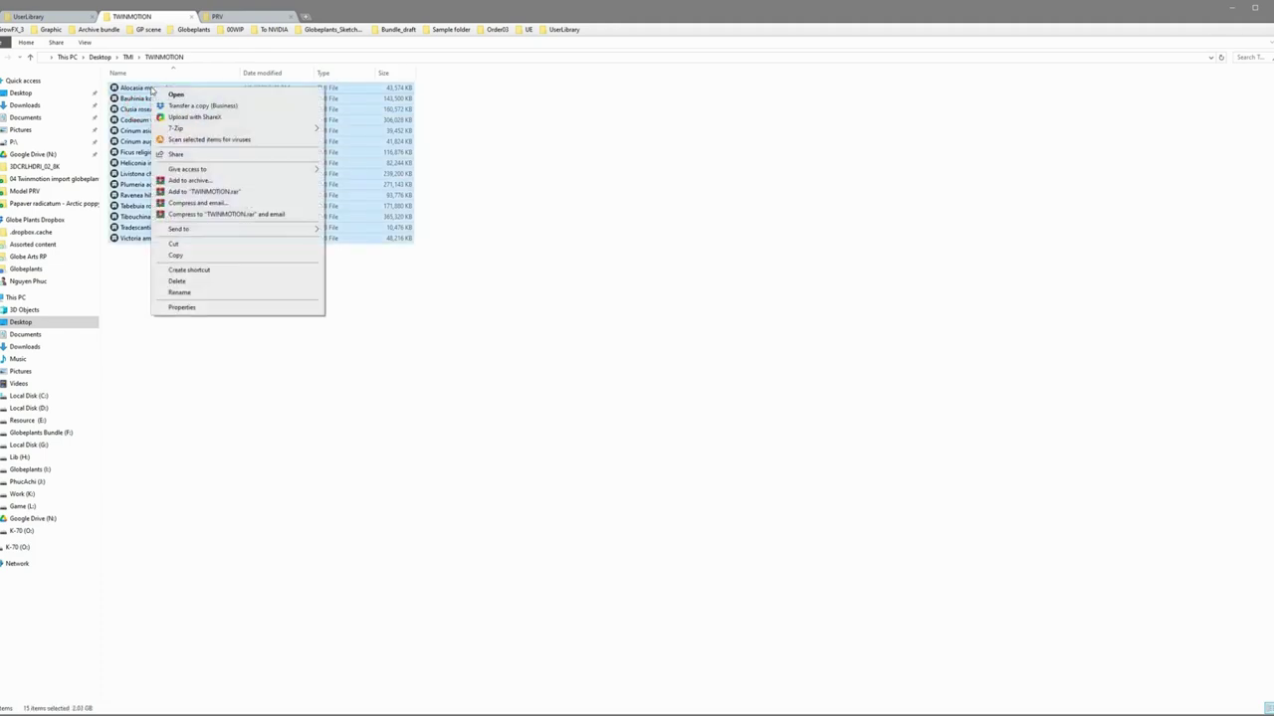
left_click(175, 255)
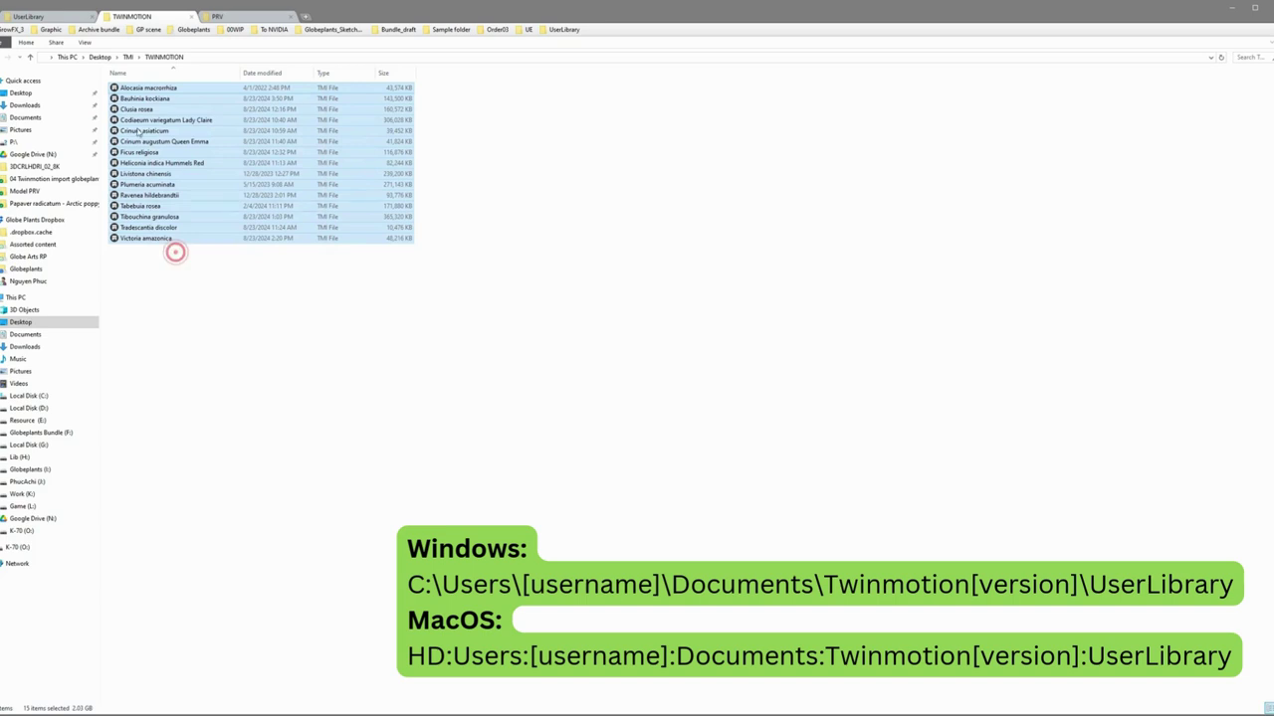
Paste the copied plant files into the UserLibrary folder under Documents\Twinmotion2024.1 and refresh the file list
left_click(74, 17)
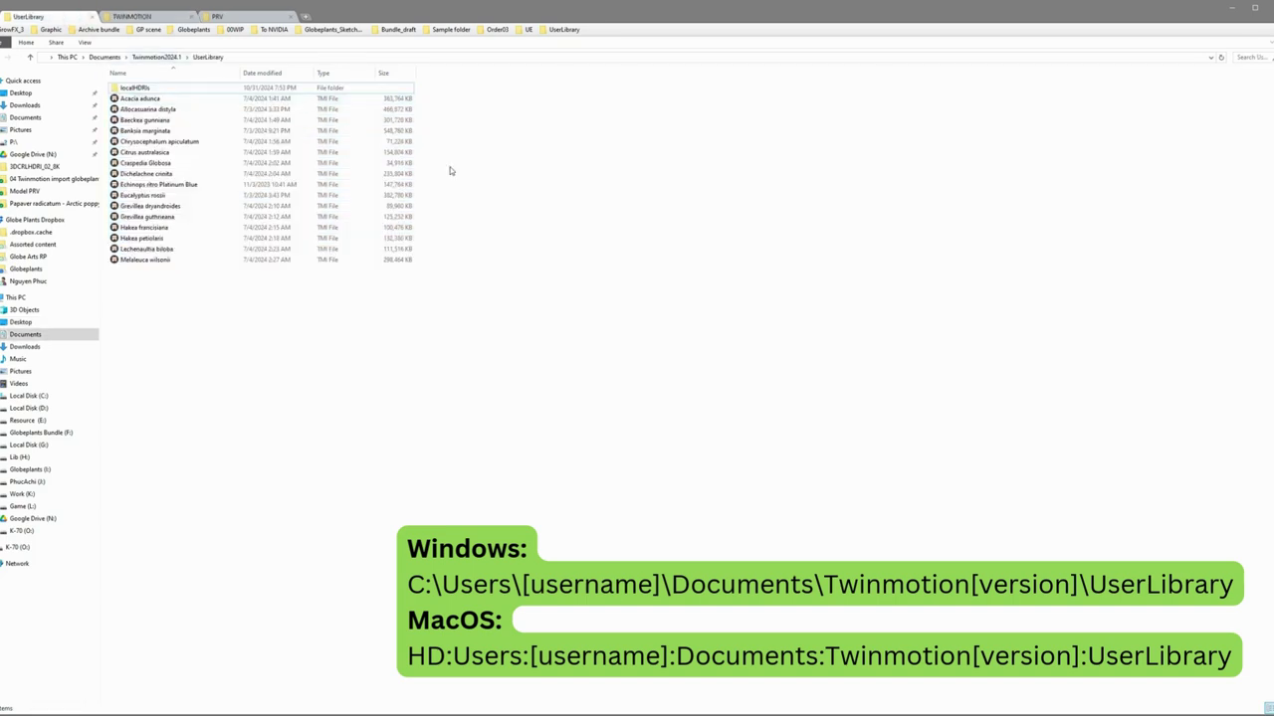
right_click(449, 168)
left_click(262, 55)
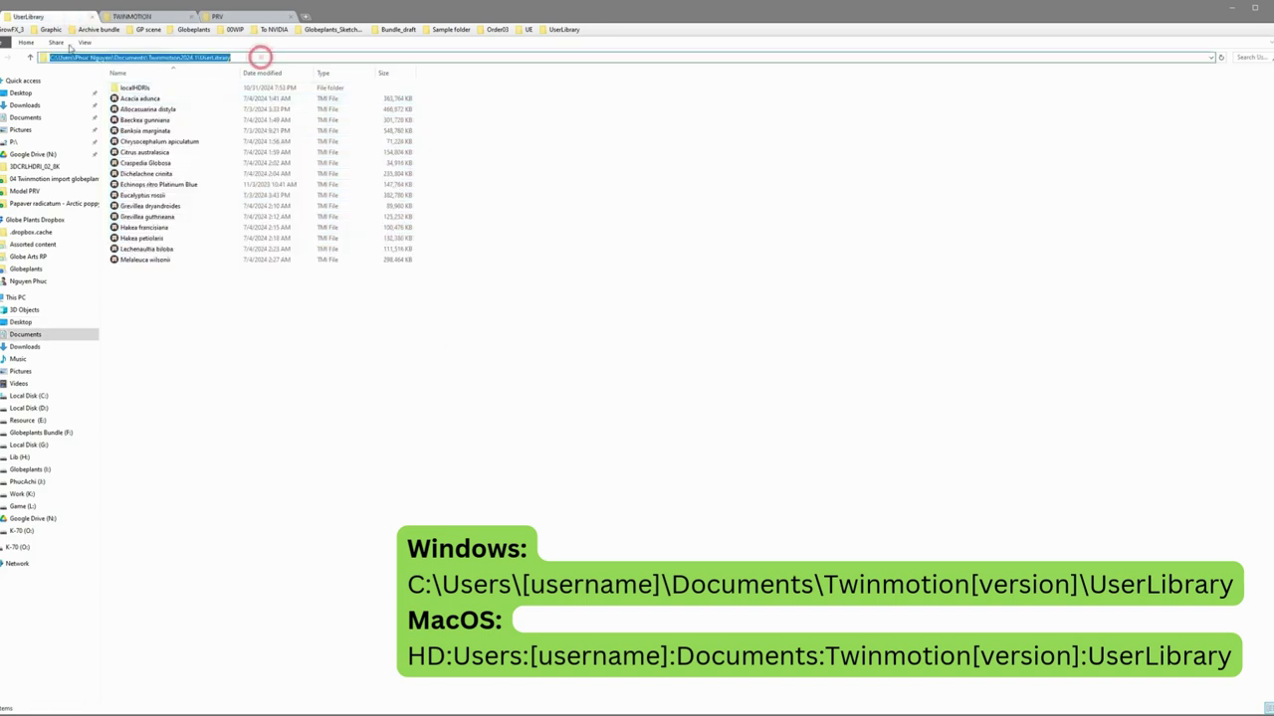
left_click(541, 166)
right_click(538, 166)
left_click(564, 236)
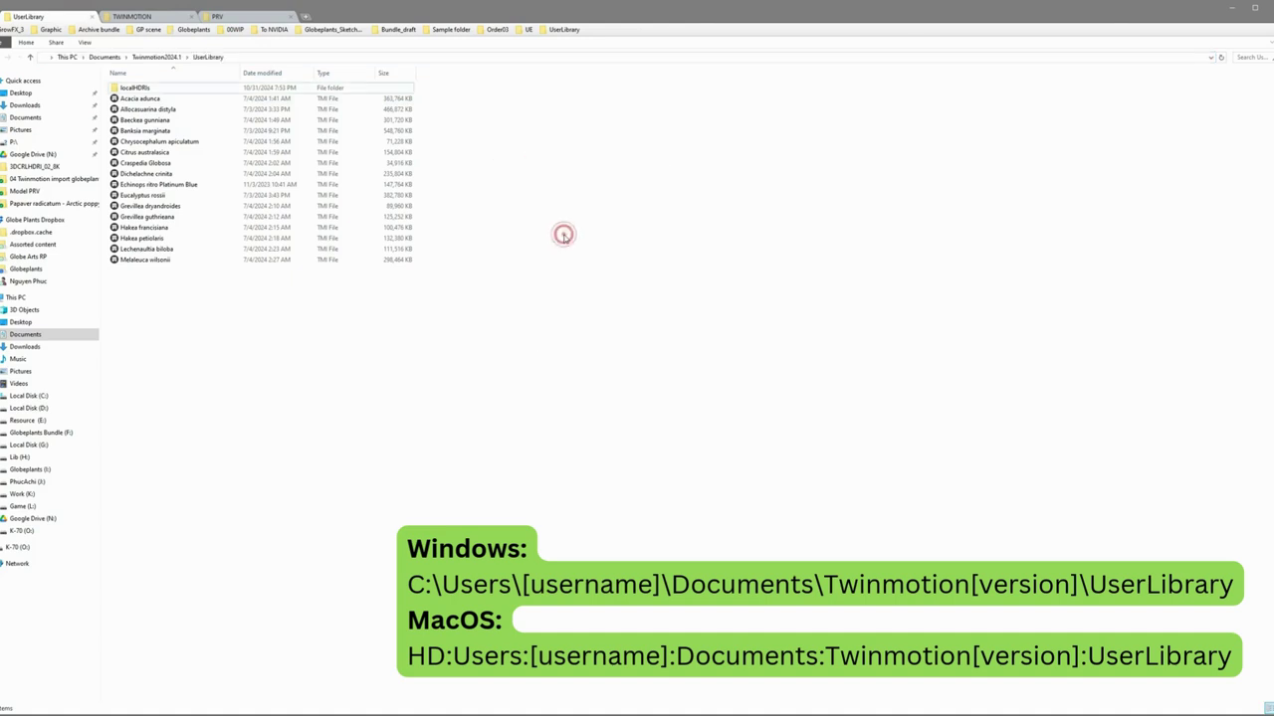
right_click(563, 262)
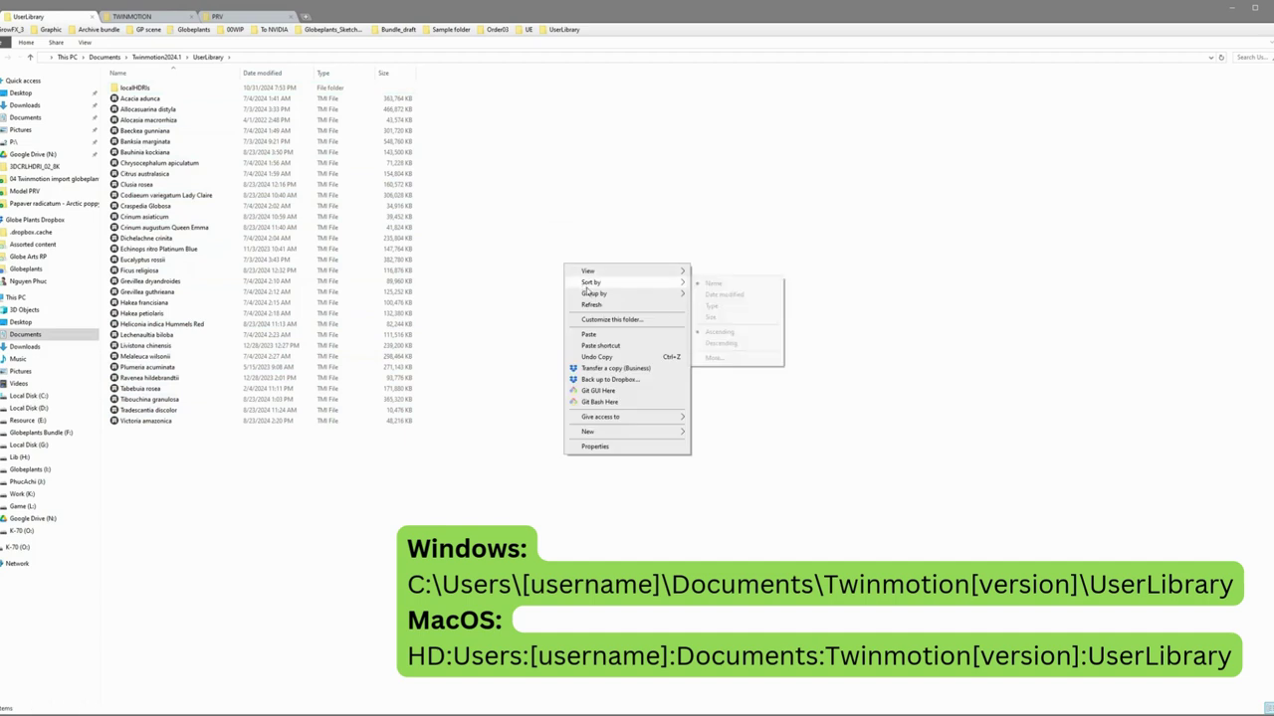
left_click(591, 303)
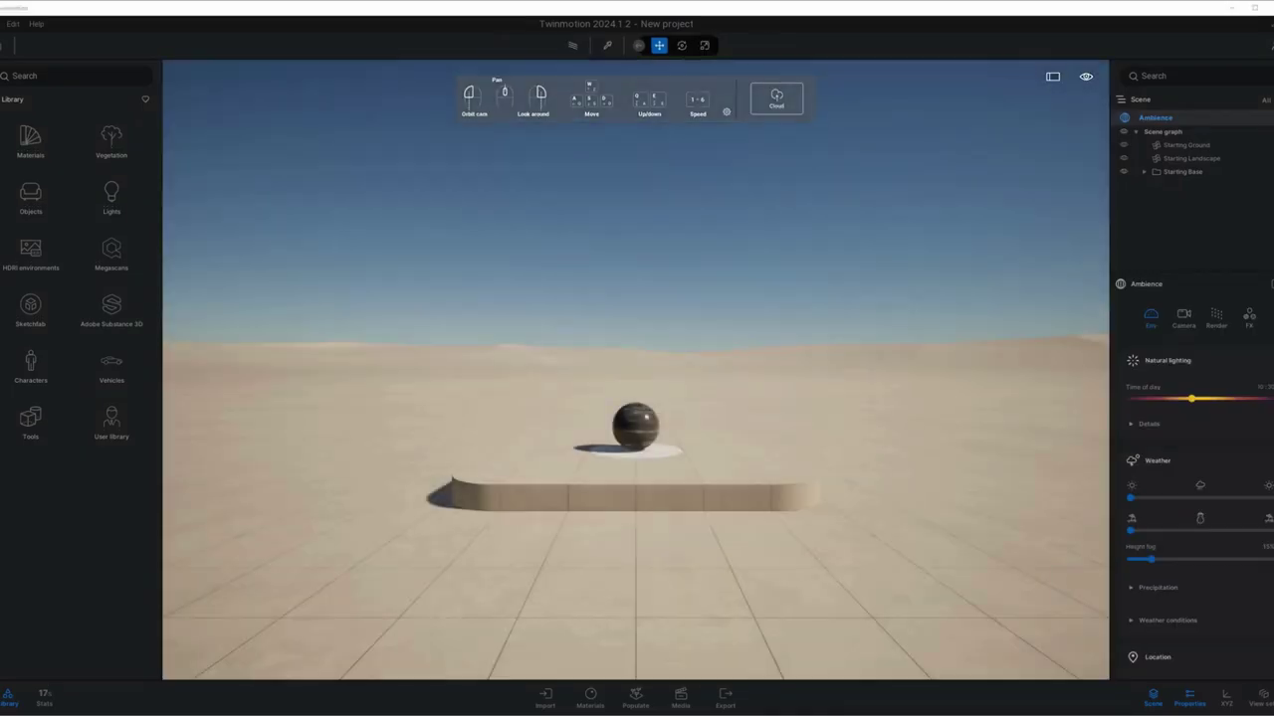
Switch to Twinmotion and open the User library to browse the imported plants
mouse_move(672, 334)
right_mouse_down()
mouse_move(632, 354)
mouse_move(682, 336)
right_mouse_up()
left_click(119, 432)
scroll(100, 413, "down", 5)
scroll(670, 460, "up", 3)
right_click_drag(670, 459, 673, 444)
scroll(674, 444, "down", 3)
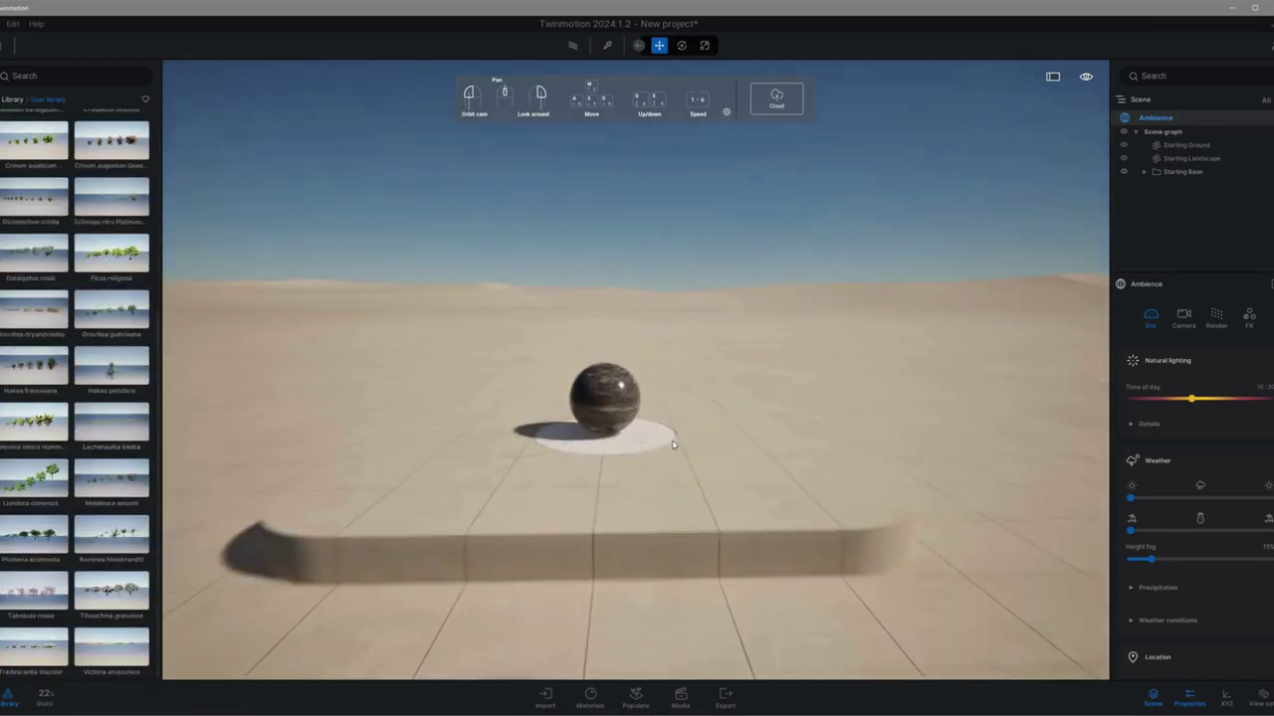
scroll(674, 444, "up", 1)
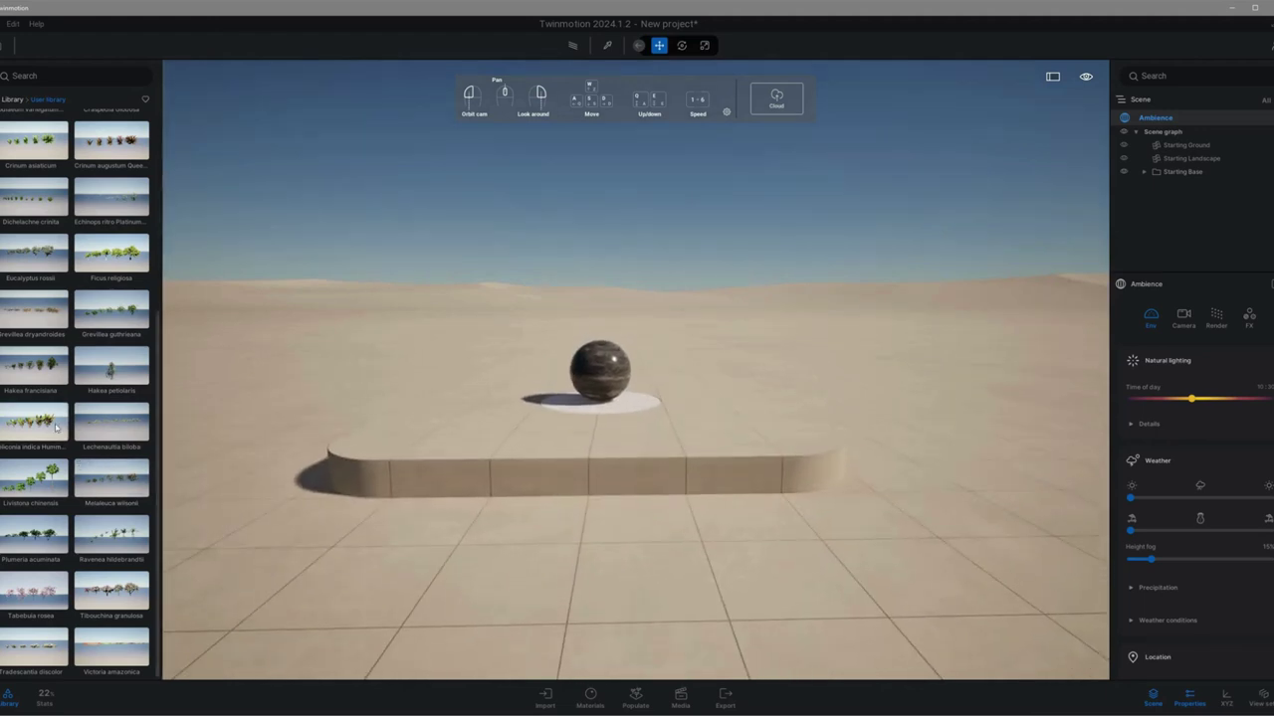
Place the Heliconia indica Hummels Red plants from the User library on the ground in front of the starting platform
left_click_drag(42, 430, 226, 482)
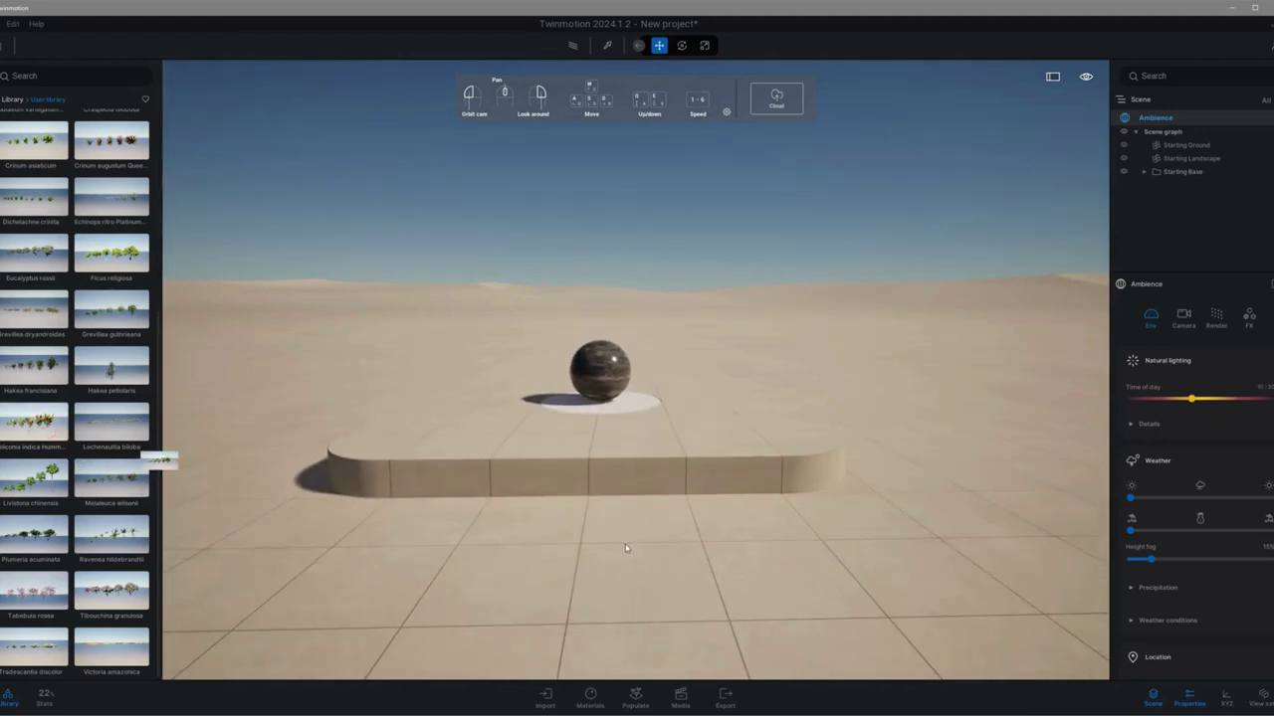
left_click_drag(583, 512, 597, 518)
scroll(597, 517, "down", 3)
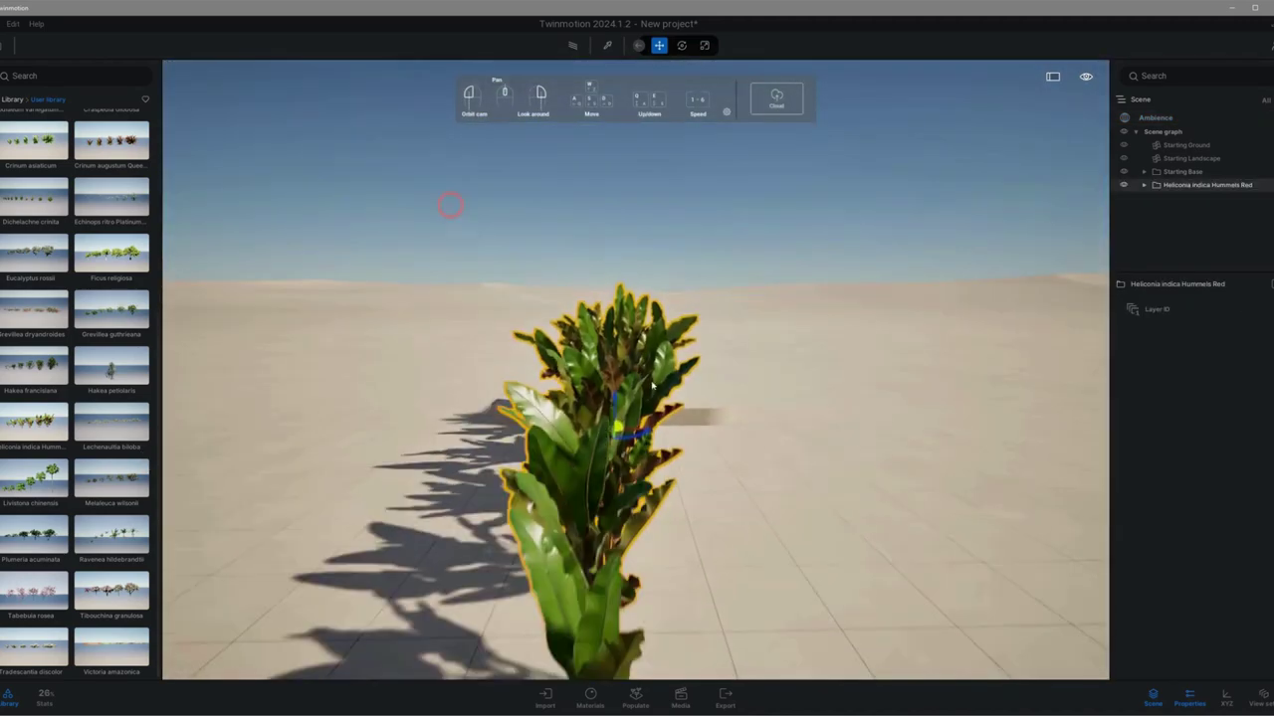
left_click_drag(447, 256, 785, 260)
scroll(785, 259, "up", 3)
left_click(785, 259)
right_click_drag(303, 516, 392, 525)
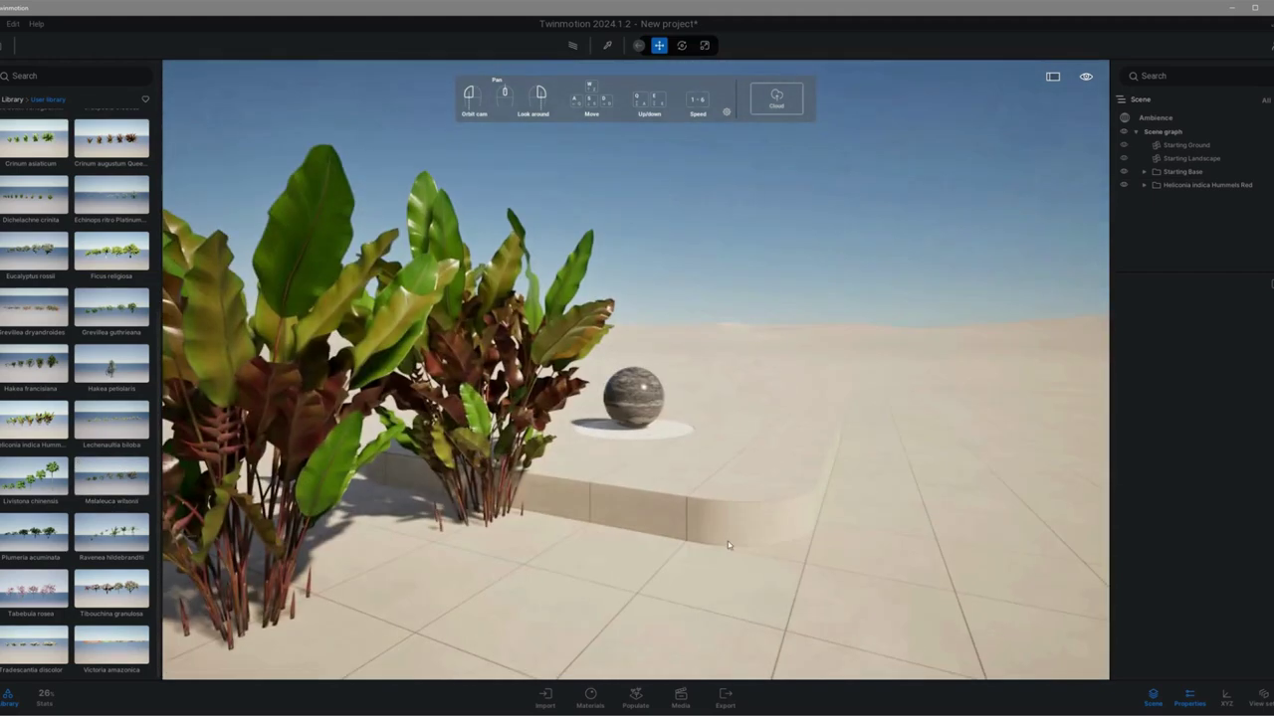
Place the Crinum asiaticum plants on the ground beside the Heliconia and turn on the Path tracer
scroll(84, 236, "up", 3)
left_click_drag(28, 206, 838, 652)
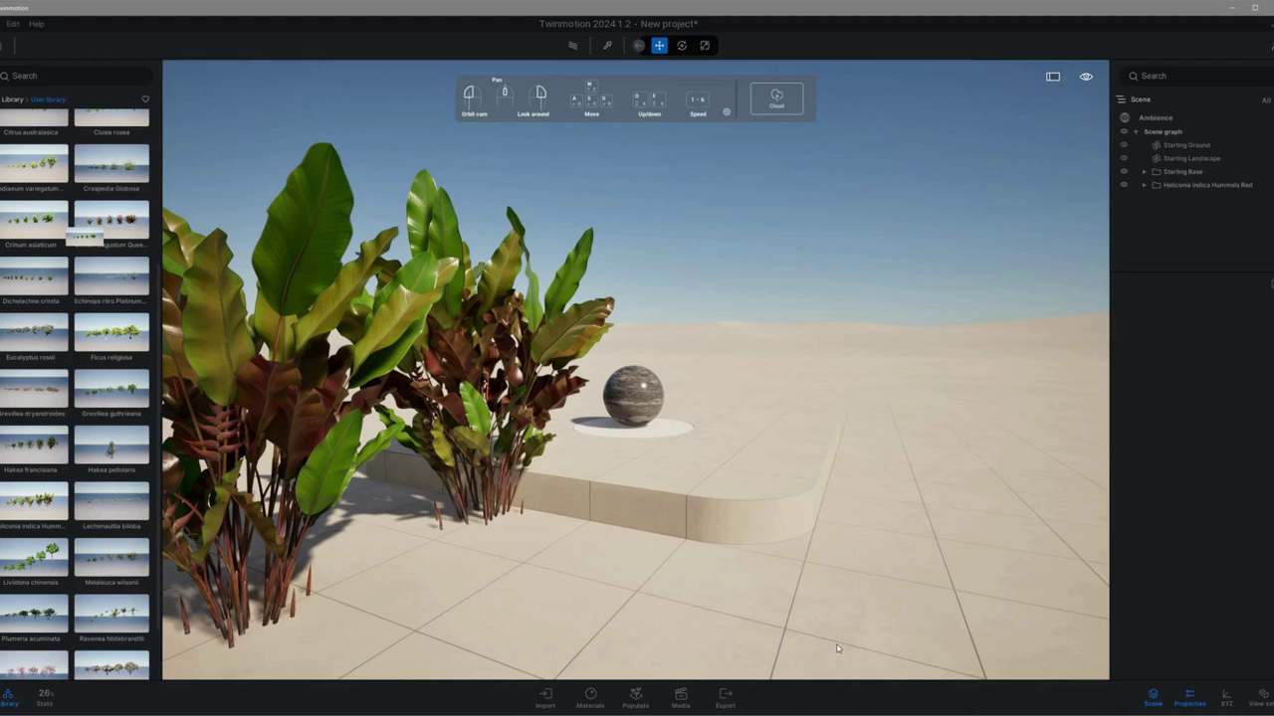
left_click_drag(837, 649, 811, 603)
scroll(812, 603, "down", 4)
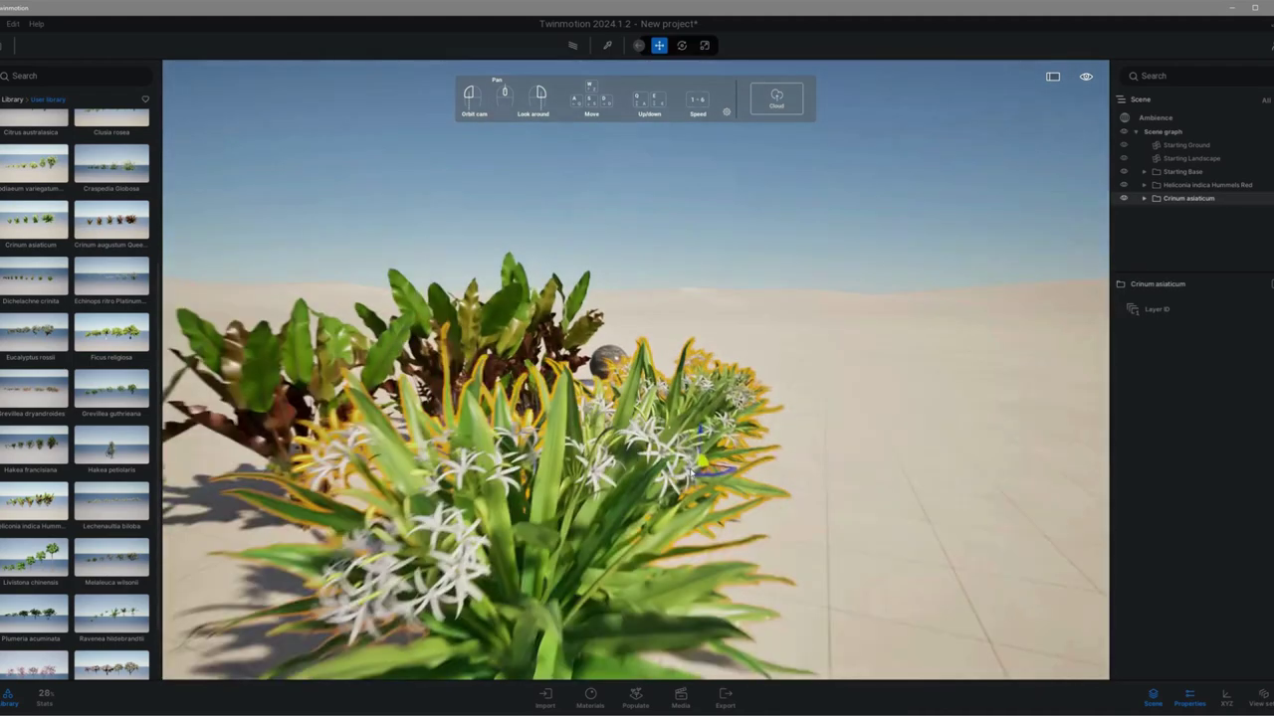
left_click_drag(707, 476, 819, 461)
key("w")
right_click_drag(819, 461, 635, 211)
left_click(635, 212)
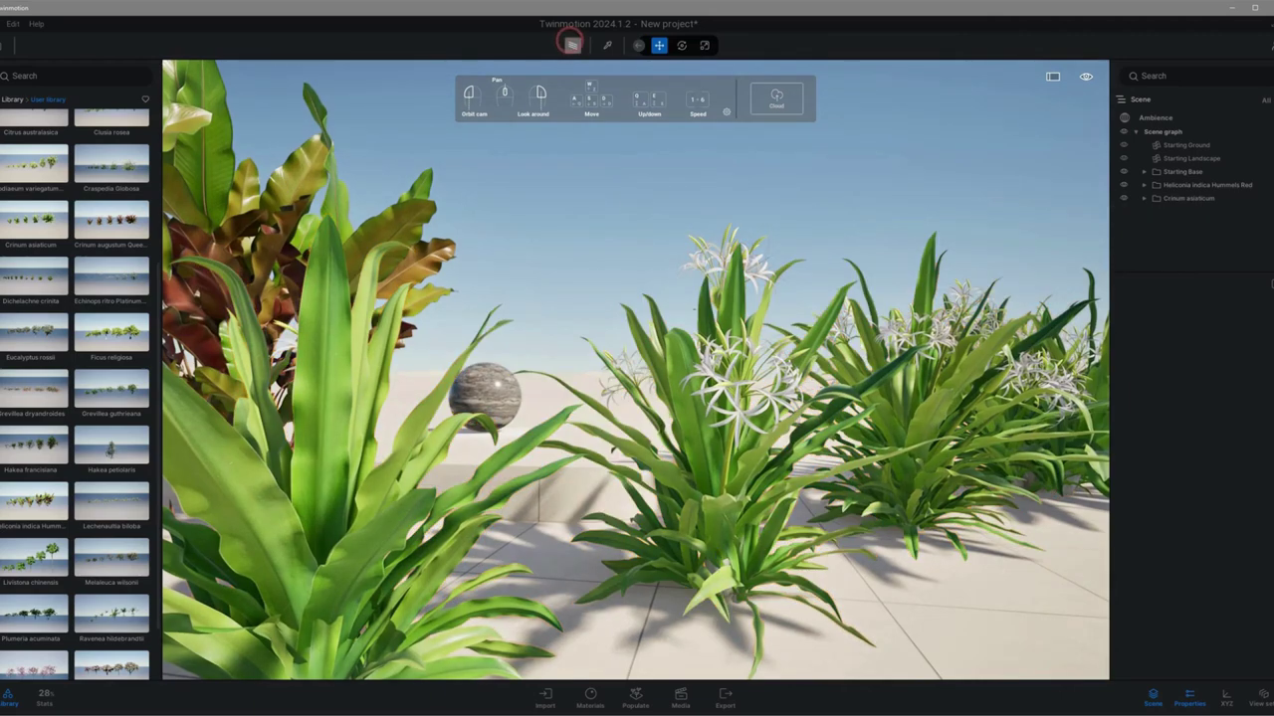
left_click(573, 44)
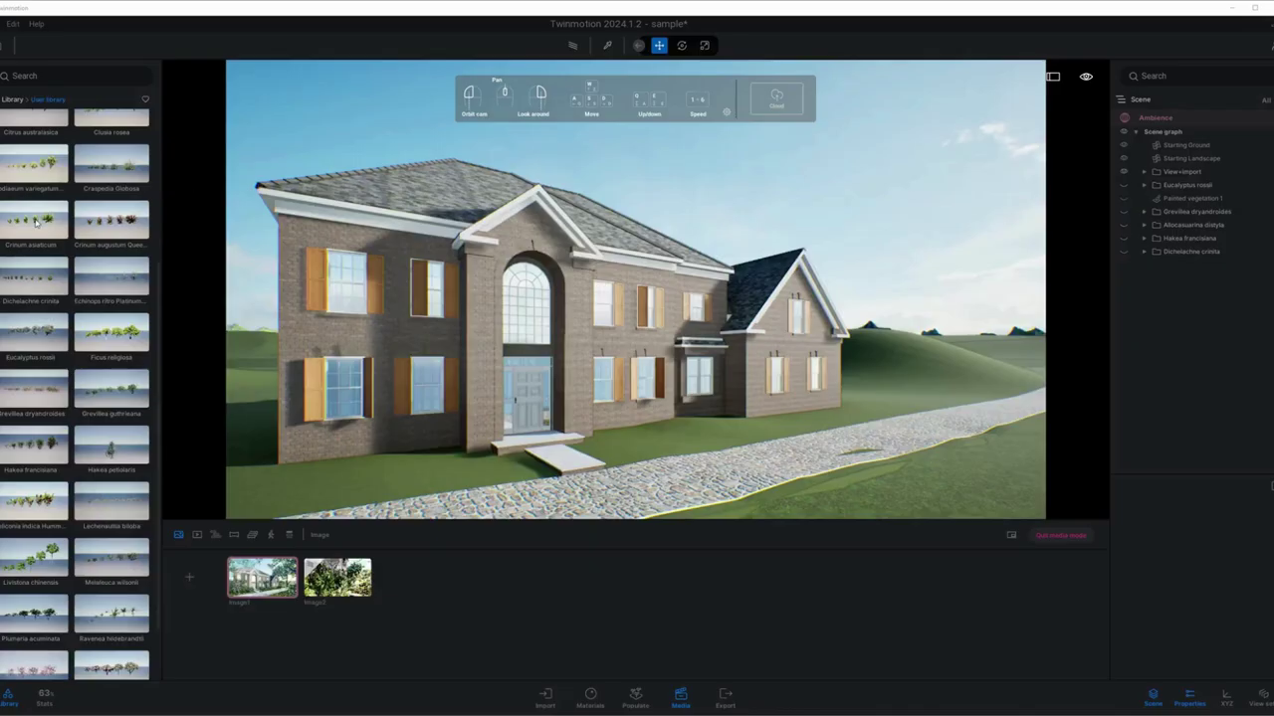
In the sample house scene, place the Tradescantia discolor plants and move them along the paving's edge on the front lawn
left_click(35, 221)
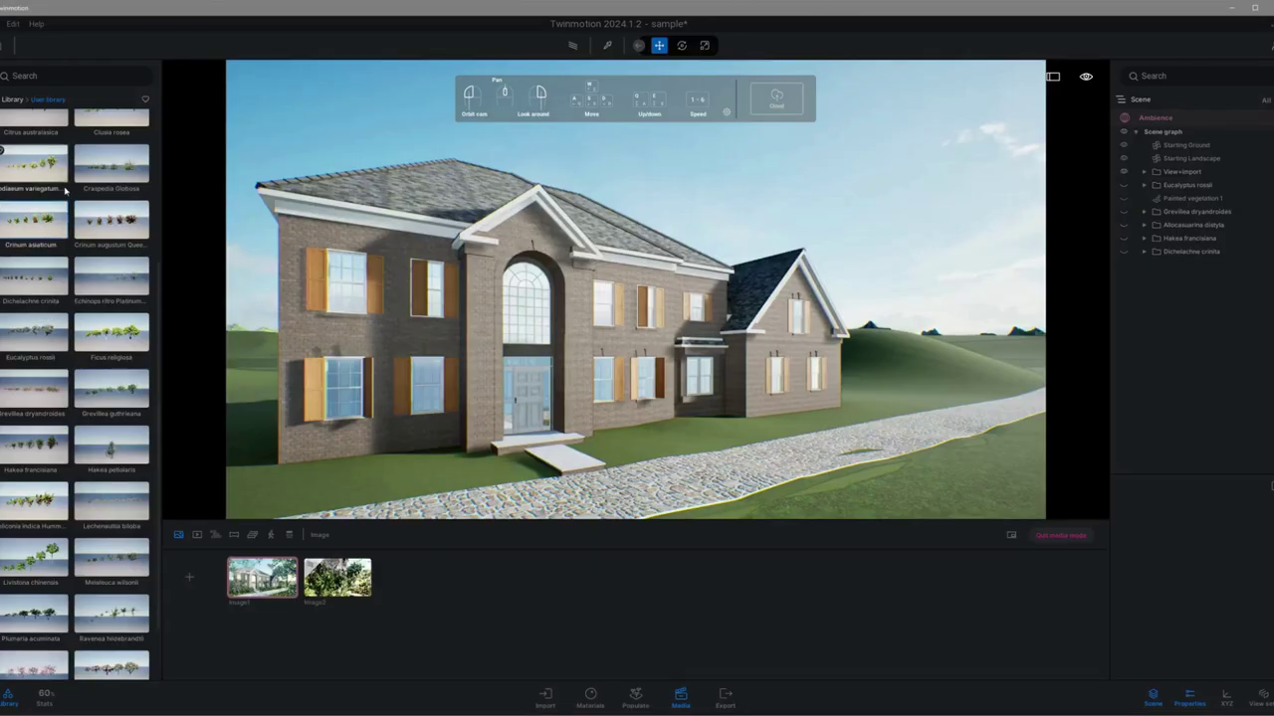
scroll(61, 200, "up", 5)
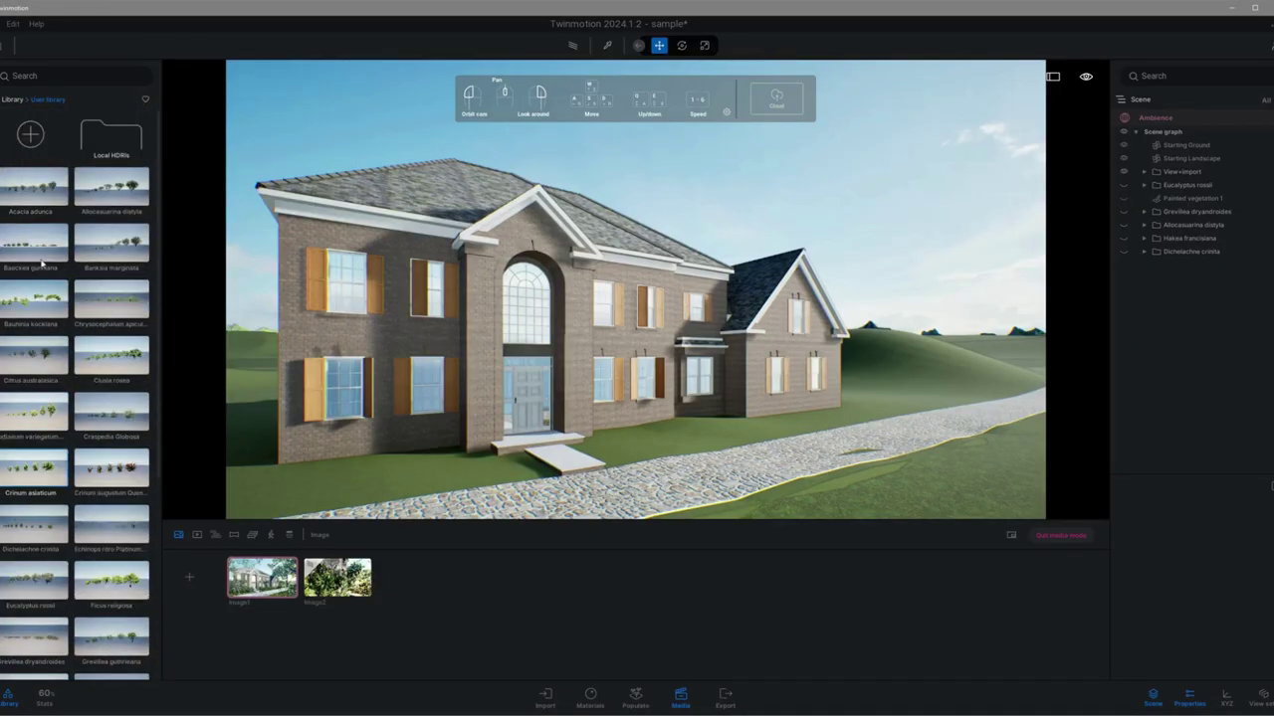
scroll(64, 268, "down", 6)
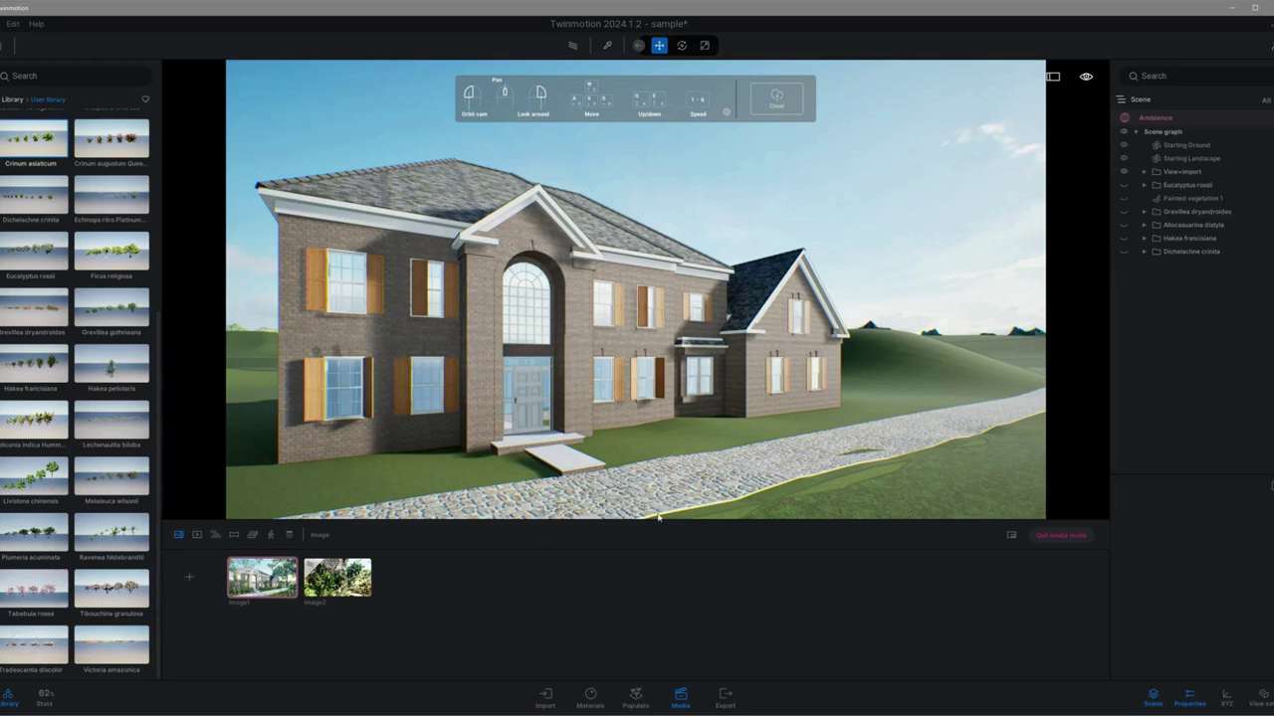
left_click(715, 515)
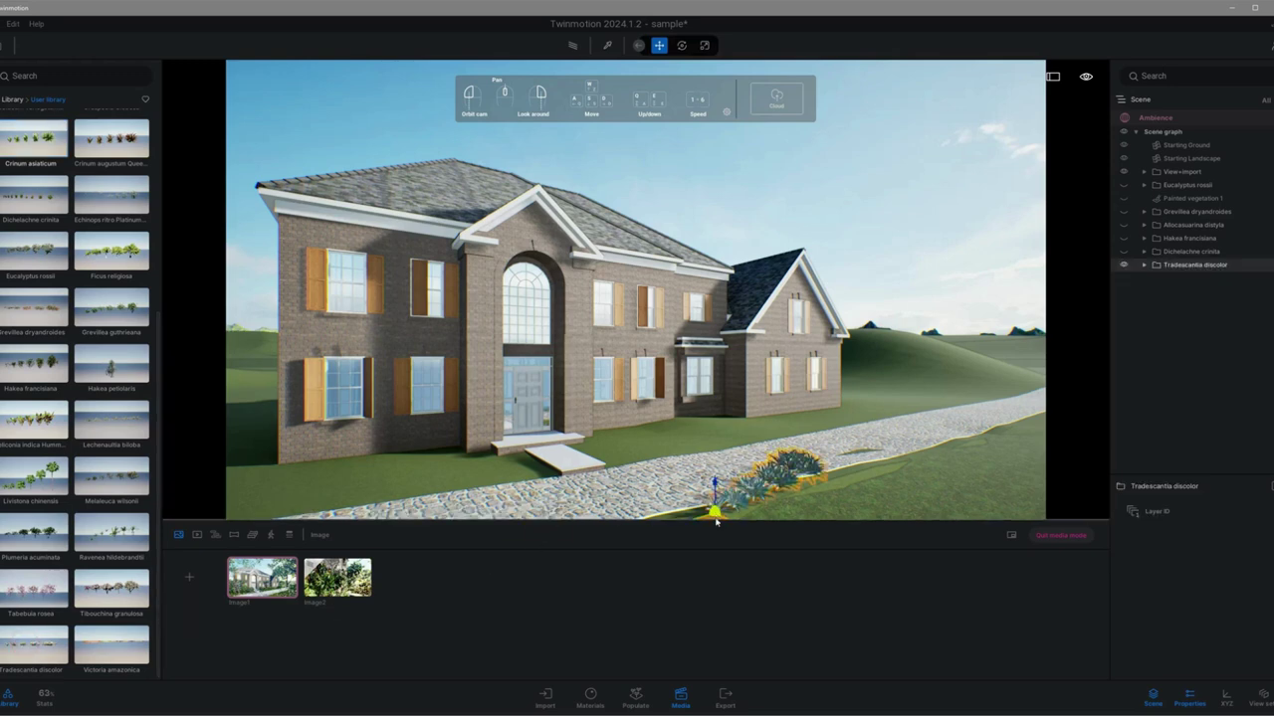
left_click_drag(715, 521, 310, 508)
Move the two Tradescantia plants nearest the entrance in among the others to form a denser cluster
left_click(503, 470)
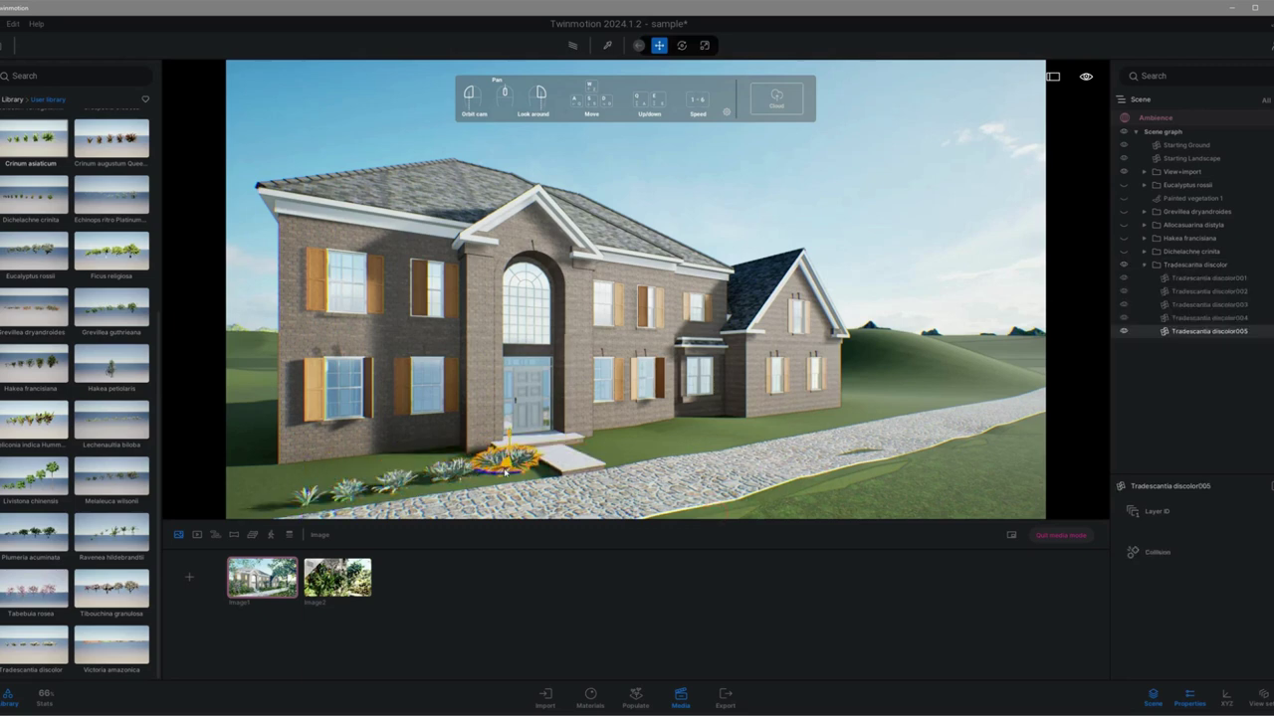
left_click_drag(505, 472, 373, 496)
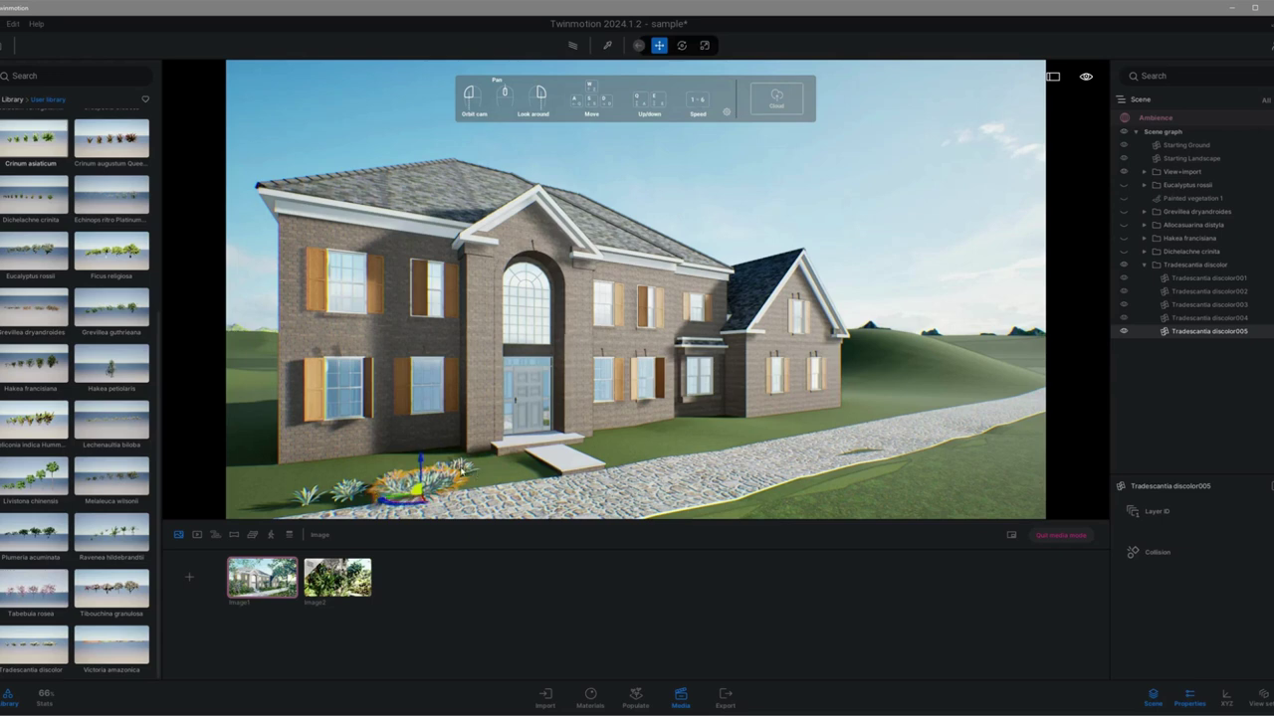
left_click(438, 480)
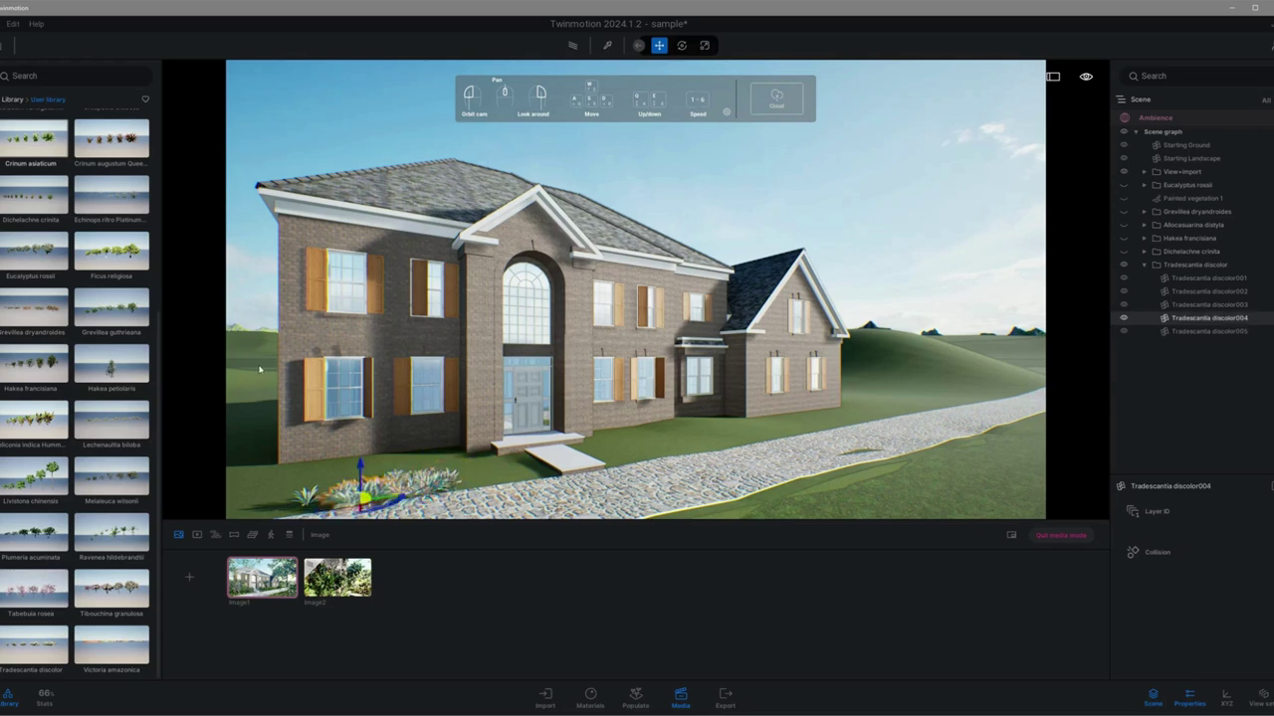
left_click(249, 301)
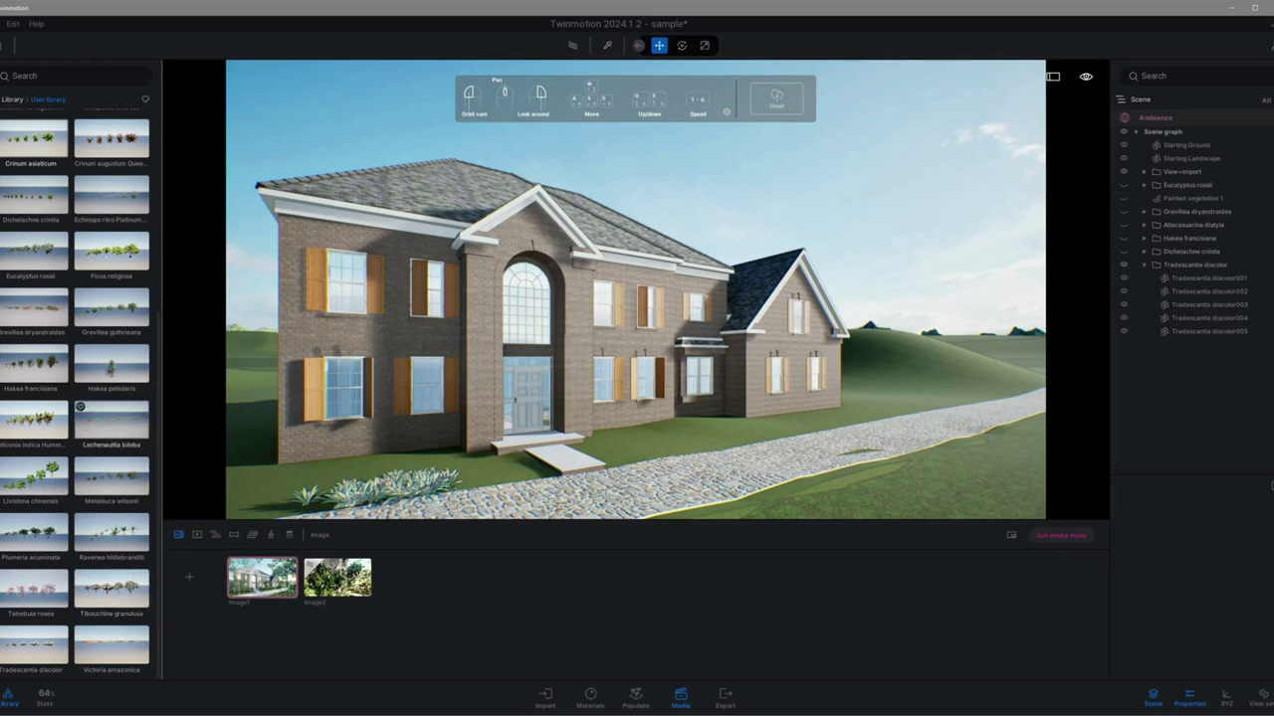
Place the Heliconia indica Hummels Red plants along the house's front wall and delete the three smallest ones around the entrance
left_click_drag(35, 424, 268, 476)
left_click(606, 404)
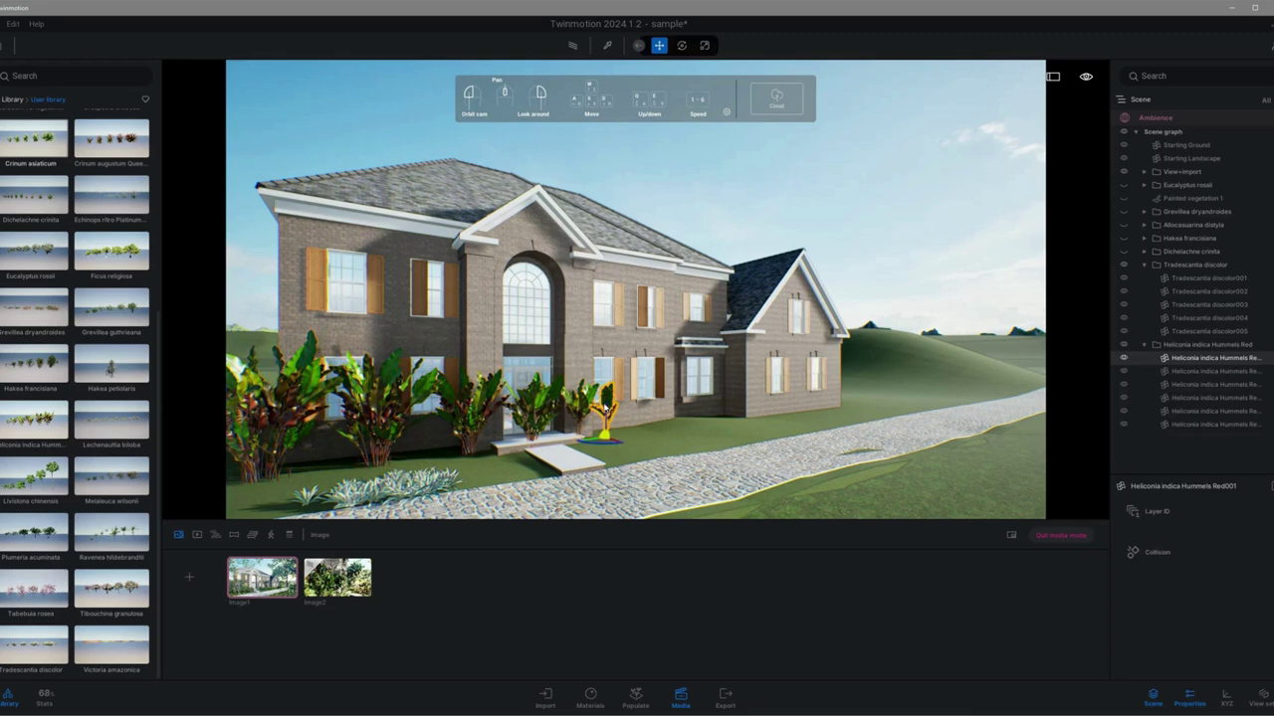
key("Delete")
left_click(582, 405)
left_click(539, 406)
key("Delete")
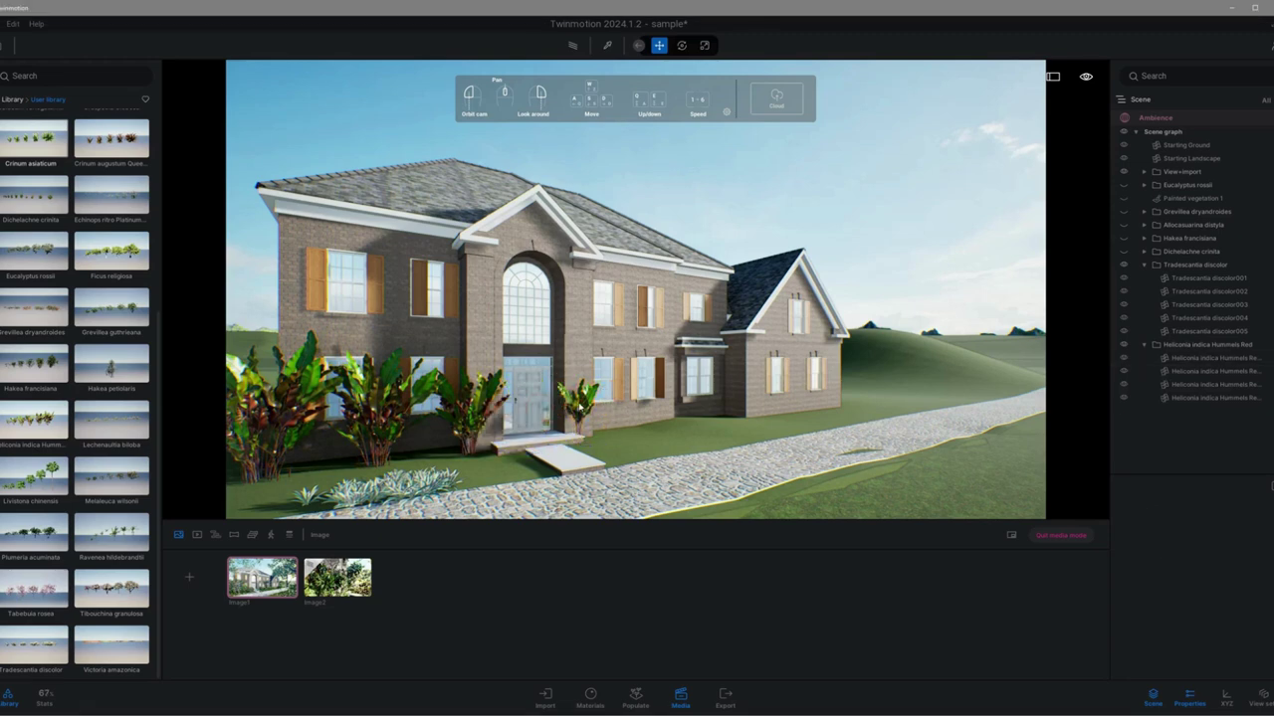
left_click(579, 406)
key("Delete")
Move the Heliconia plant nearest the entrance between the other two and preview the scene with the Path tracer
left_click(475, 412)
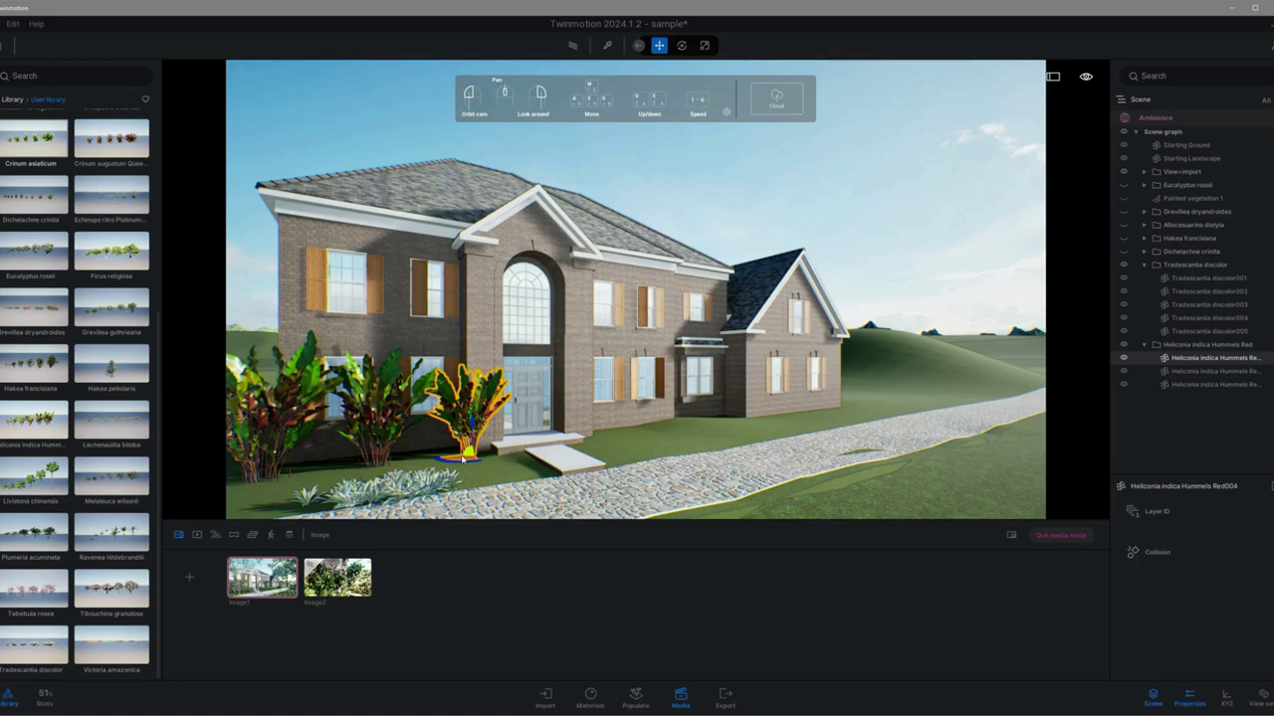
key("Delete")
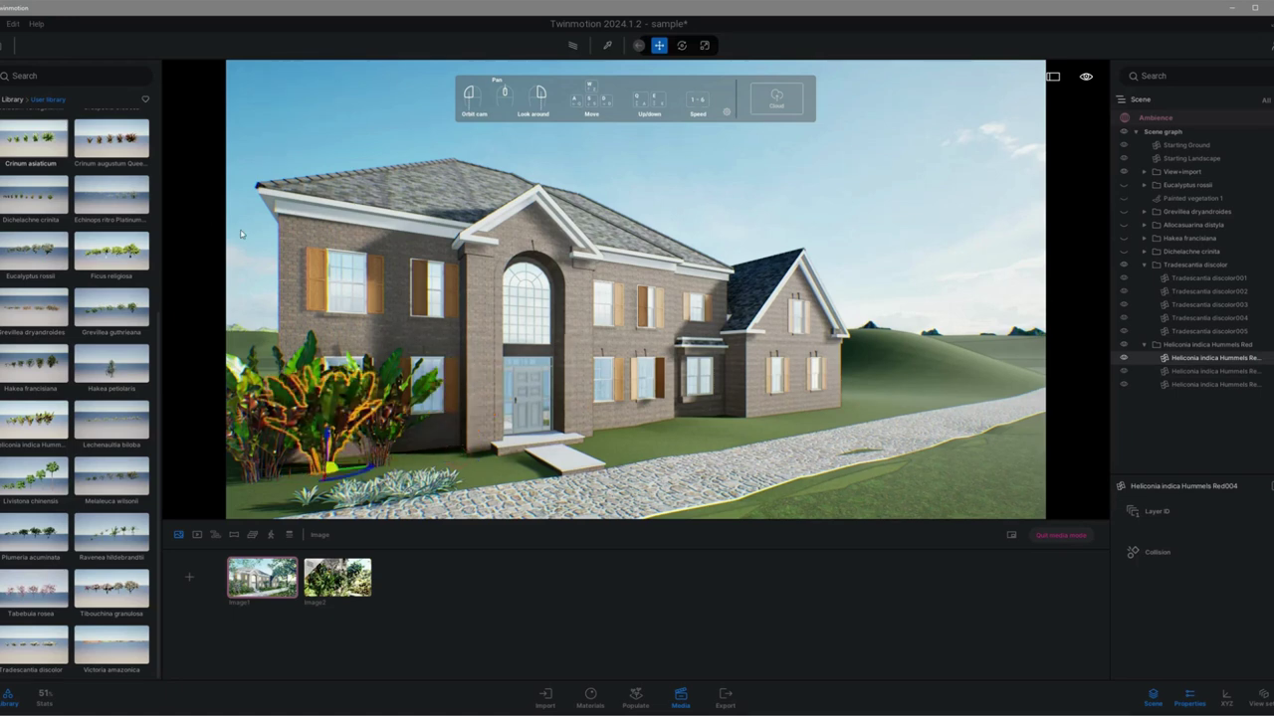
left_click(572, 46)
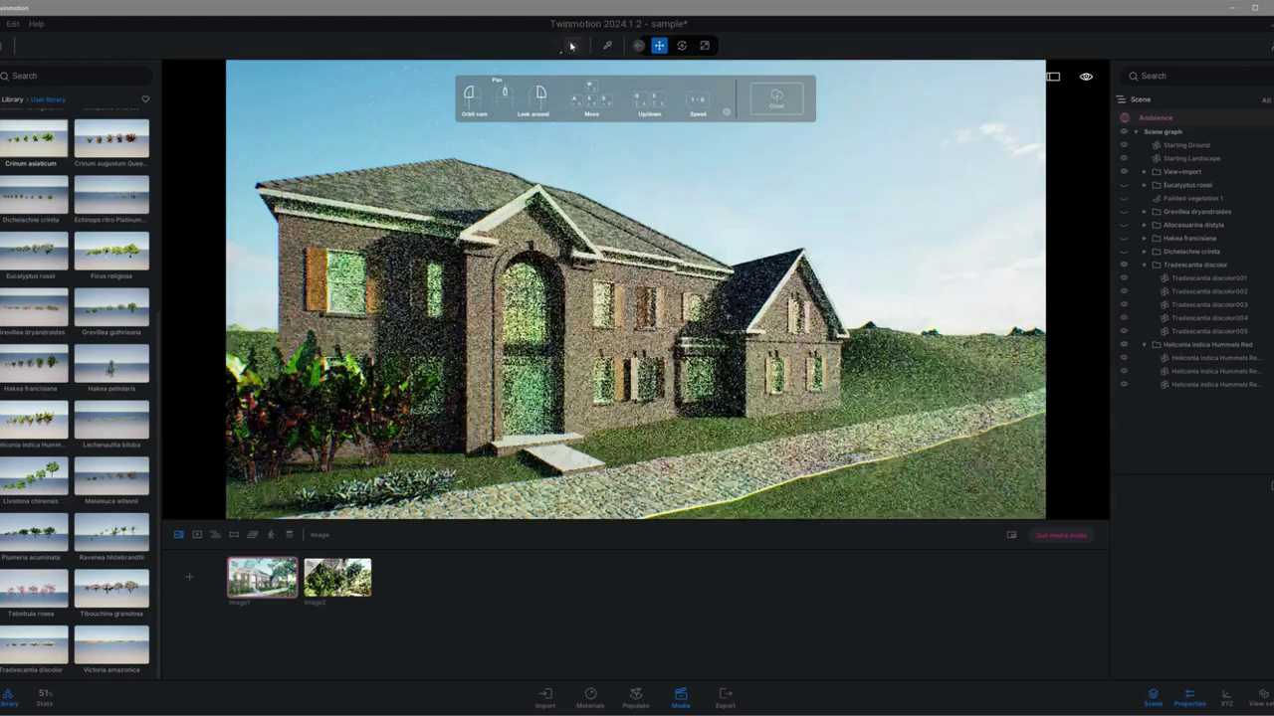
left_click(570, 42)
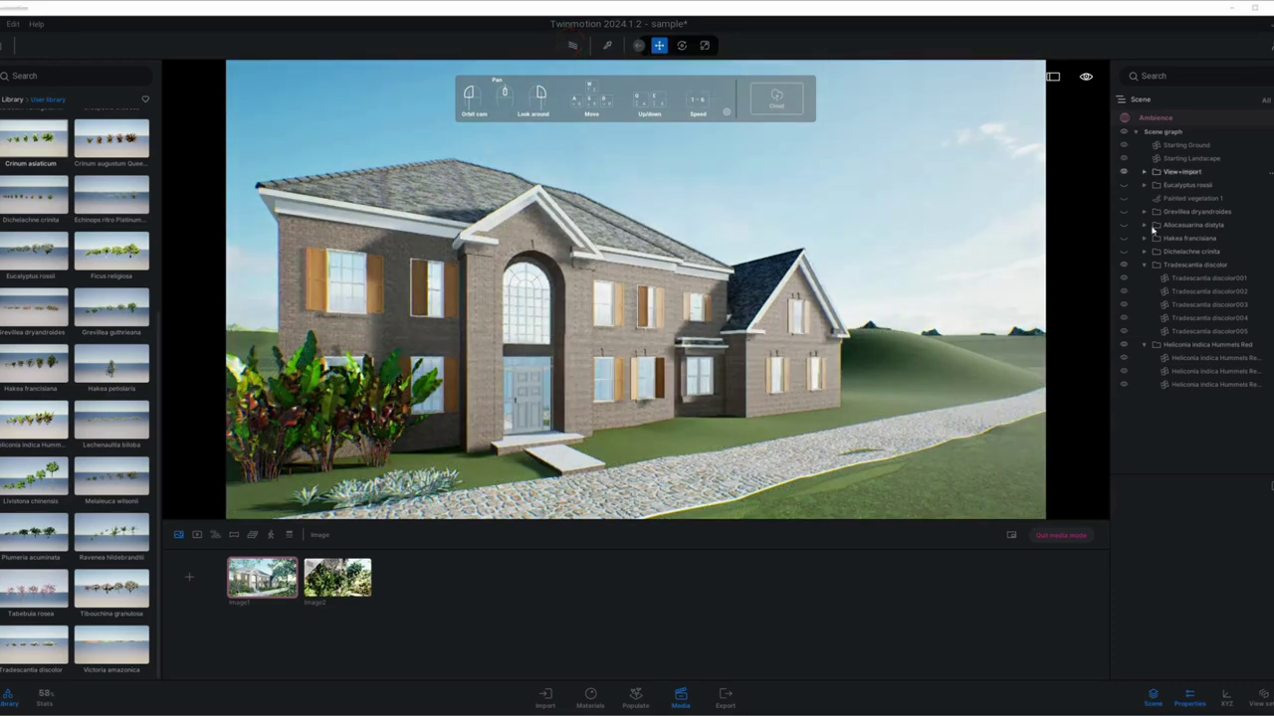
Collapse the Tradescantia and Heliconia groups in the scene graph and make all the hidden plant groups and the painted vegetation visible again
left_click(1144, 265)
left_click(1143, 278)
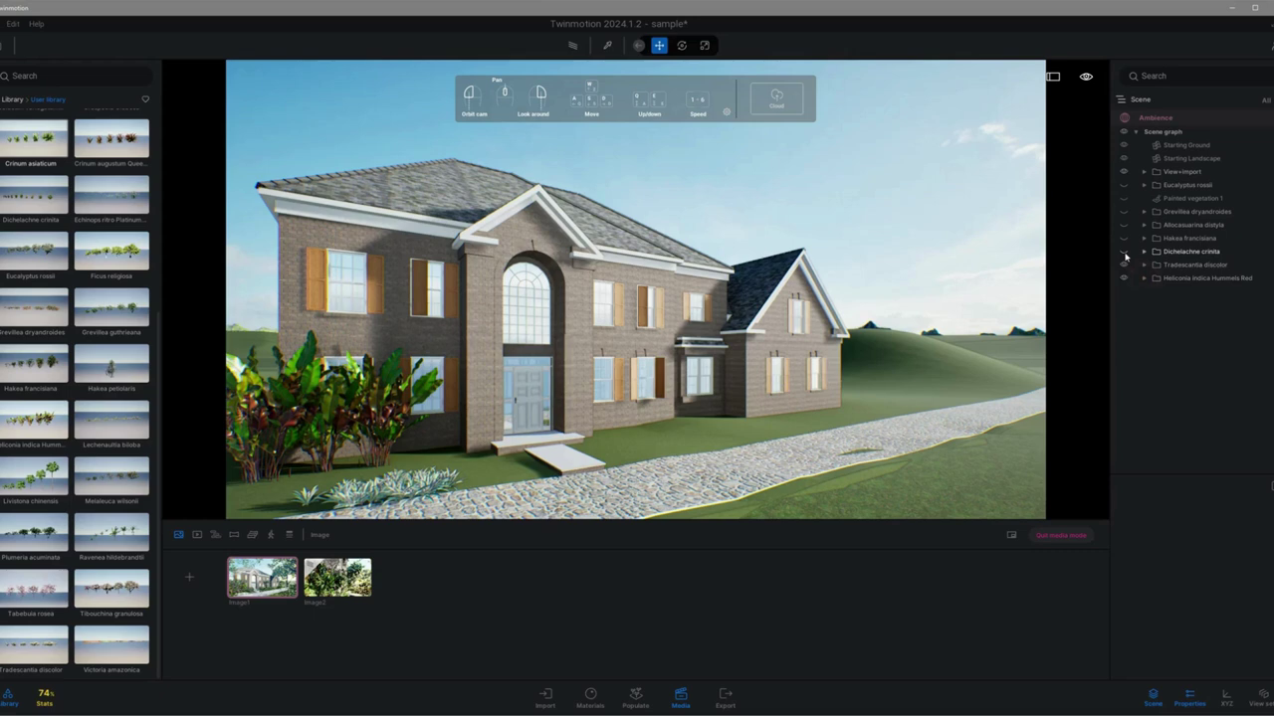
left_click(1123, 251)
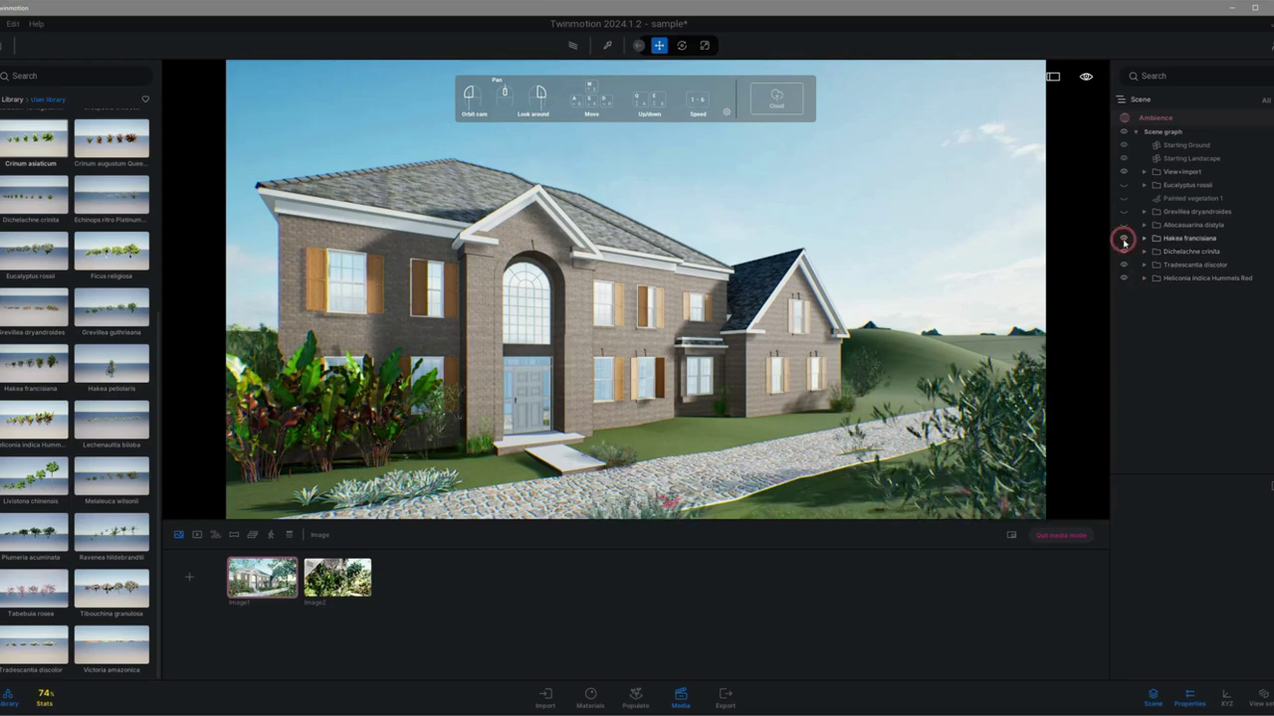
left_click(1123, 225)
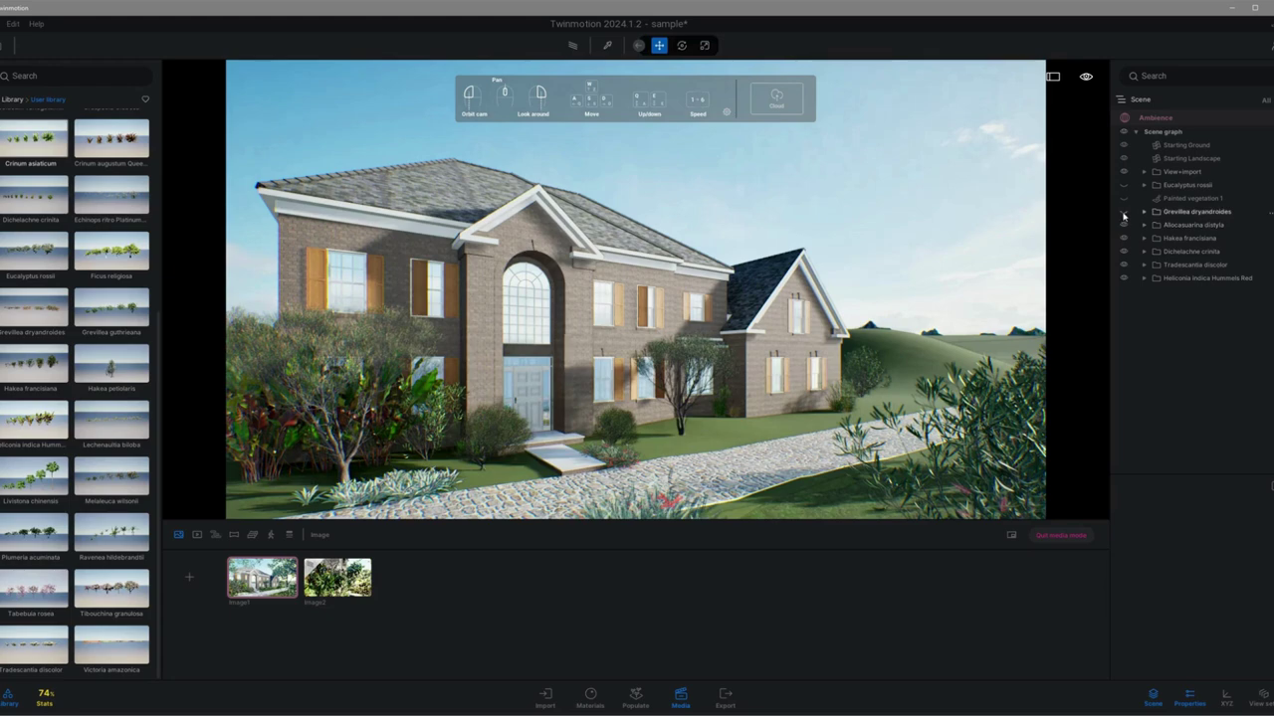
left_click(1123, 185)
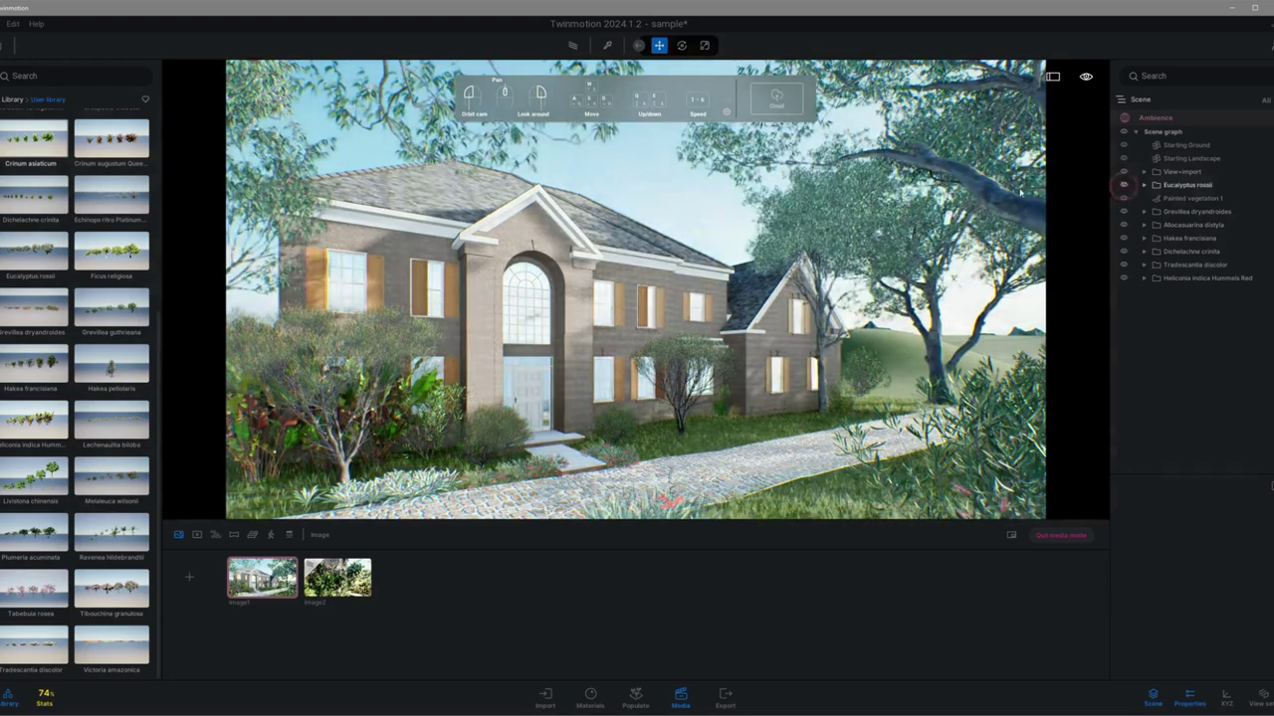
Examine the fully planted house with the Path tracer, then the plants by the front wall up close and in the saved Image2 view
left_click(575, 46)
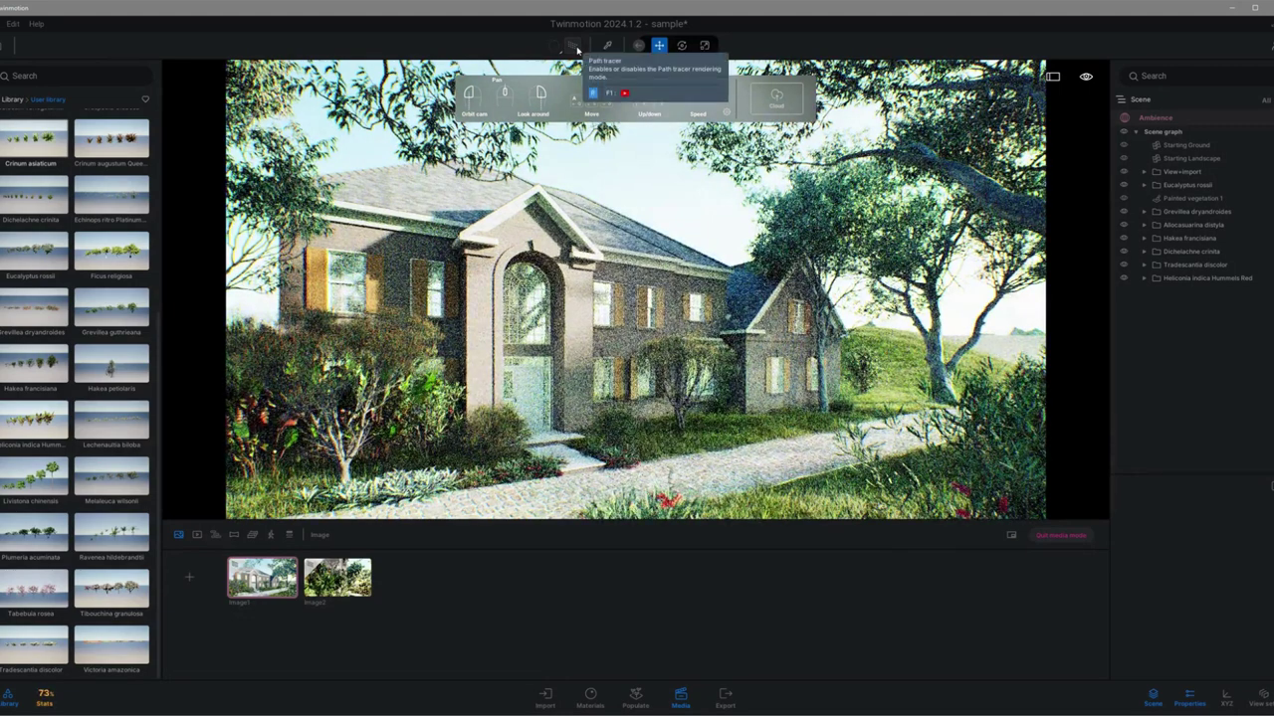
left_click(649, 179)
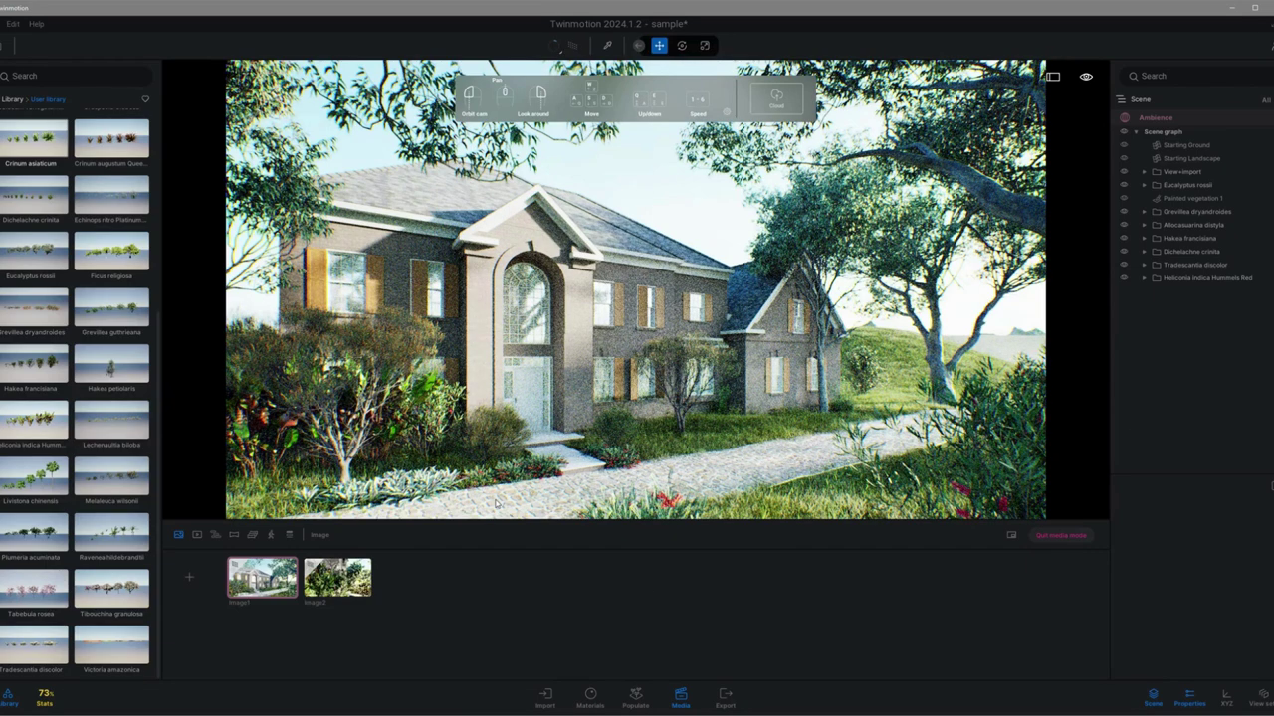
right_click_drag(637, 289, 791, 288)
left_click(575, 46)
right_click_drag(637, 289, 407, 593)
key("w")
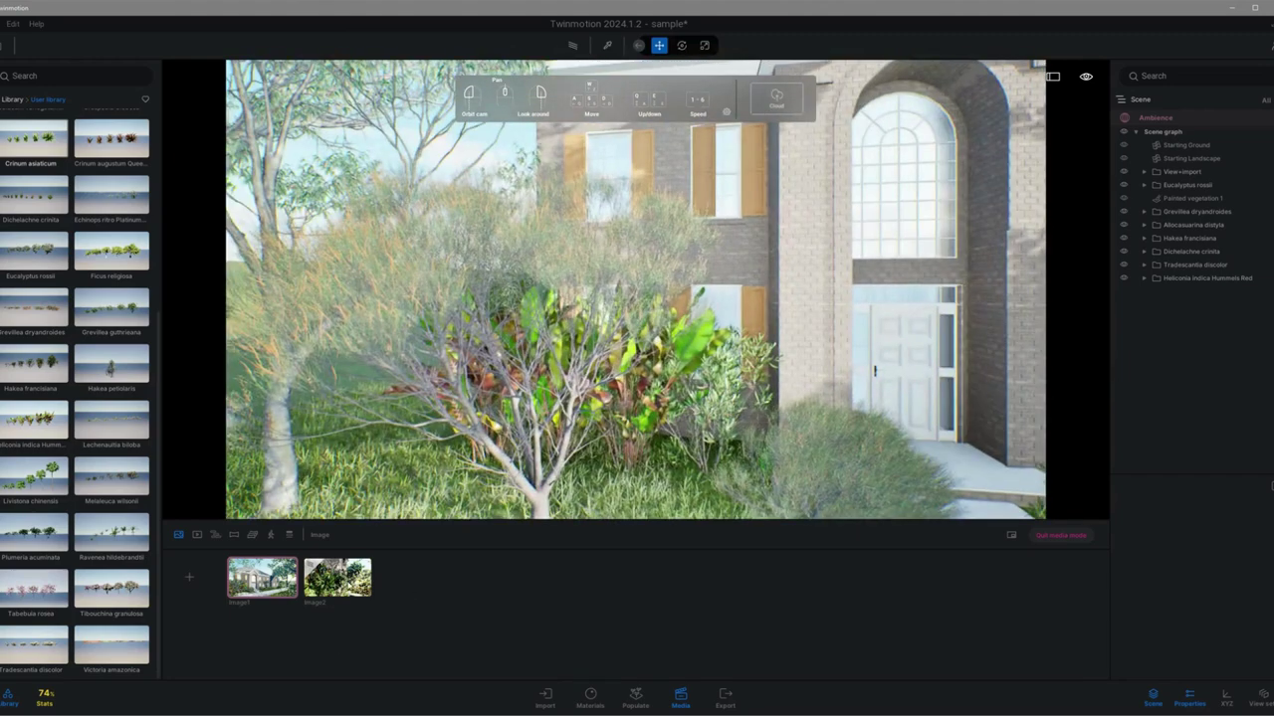
left_click(348, 577)
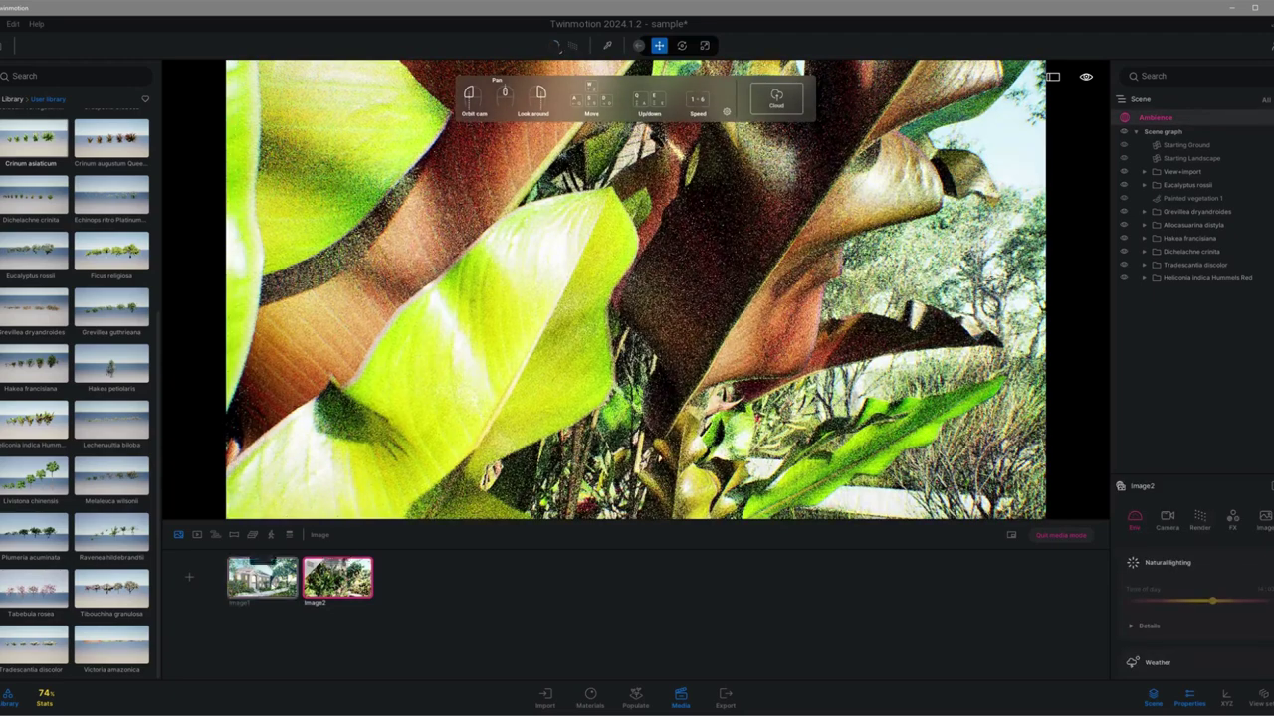
In Image1, rotate the HDRI skydome to about 64° to change the light on the facade and preview it with the Path tracer
left_click(269, 562)
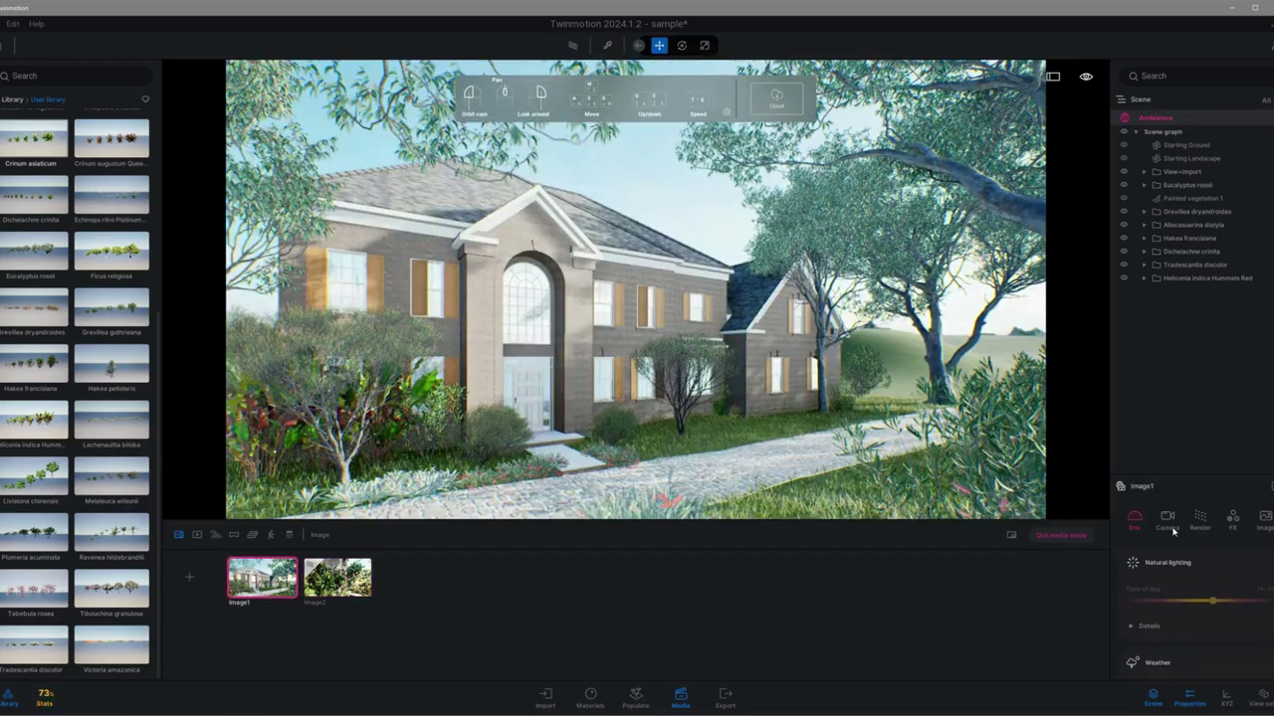
scroll(1158, 624, "down", 5)
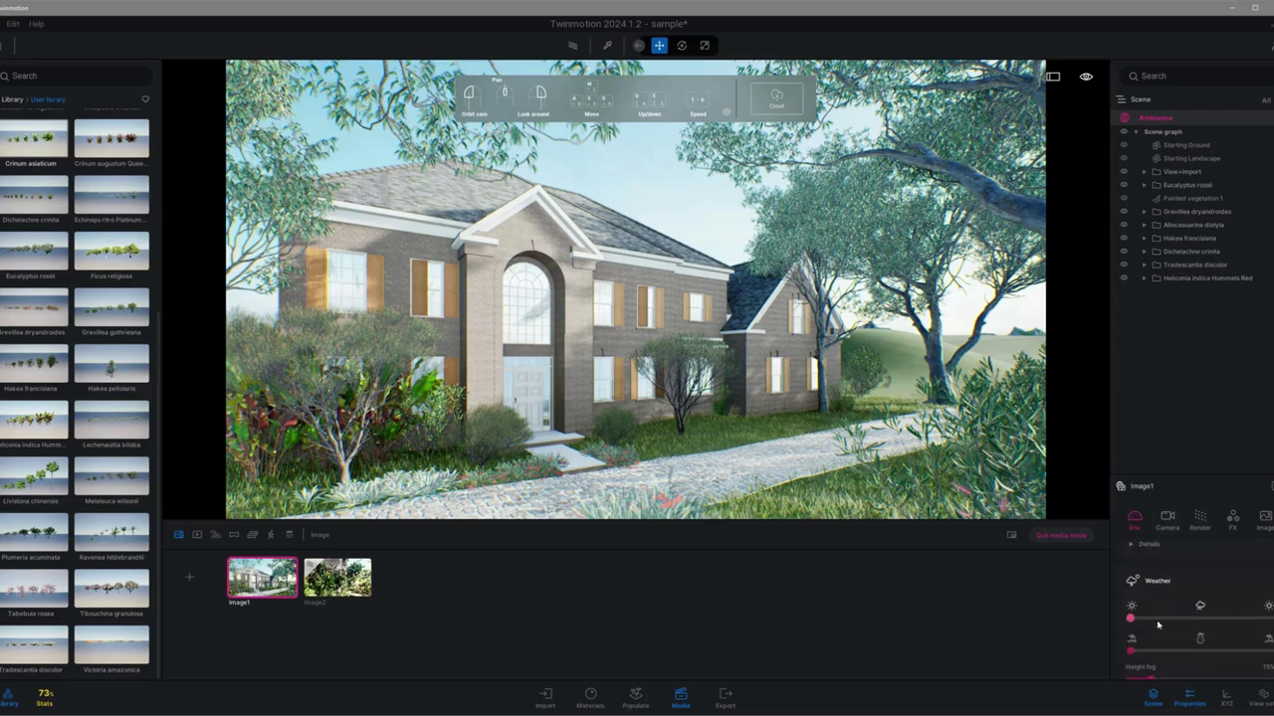
scroll(1157, 625, "down", 5)
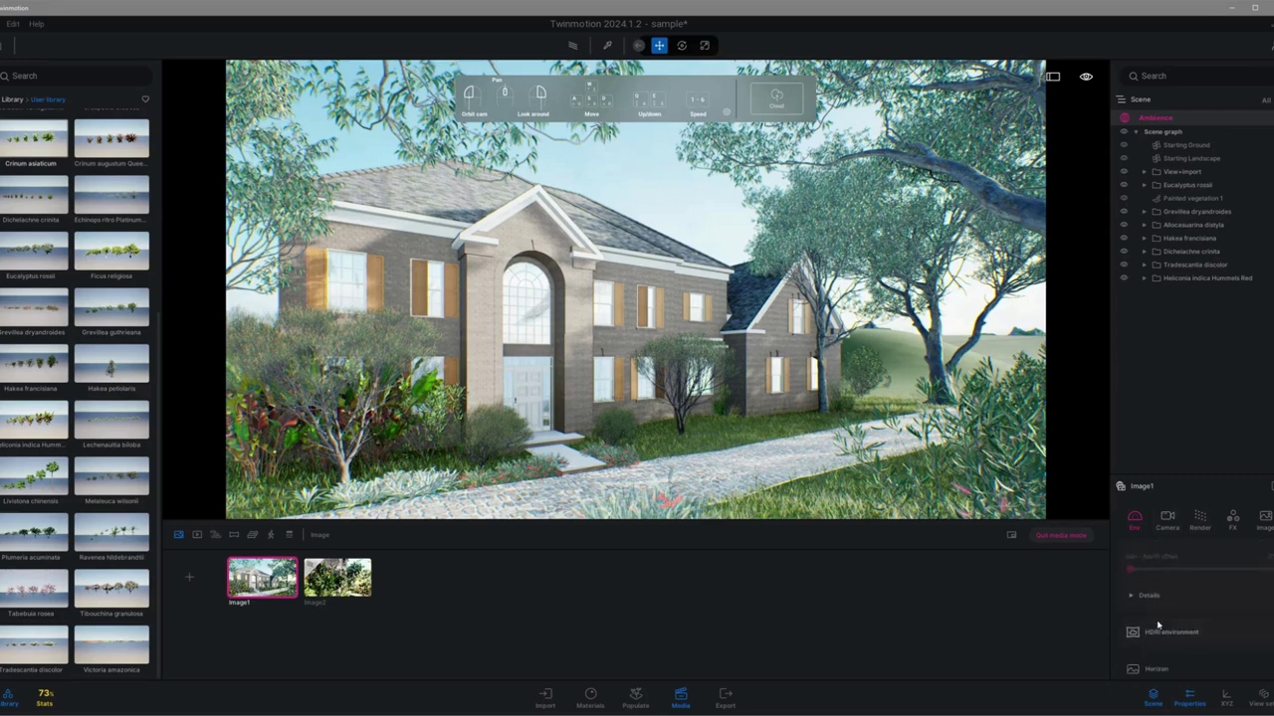
left_click(1171, 579)
scroll(1174, 612, "down", 1)
left_click_drag(1201, 645, 1162, 633)
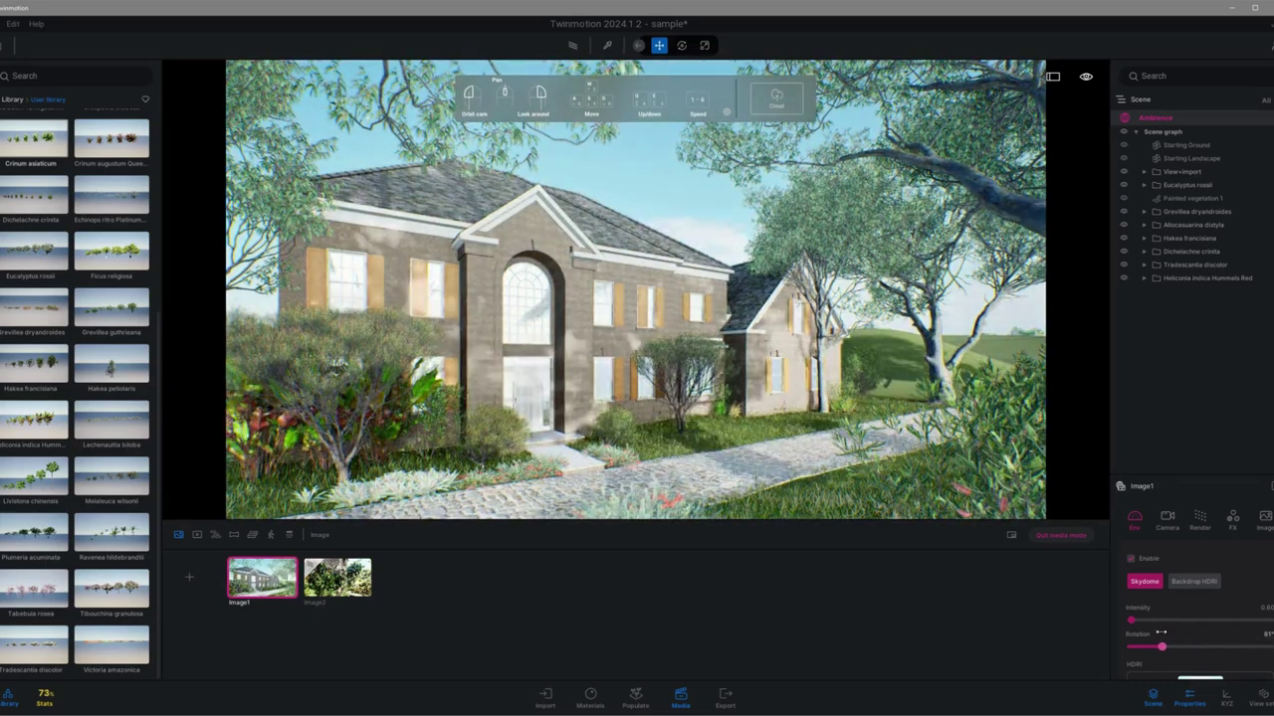
left_click(569, 44)
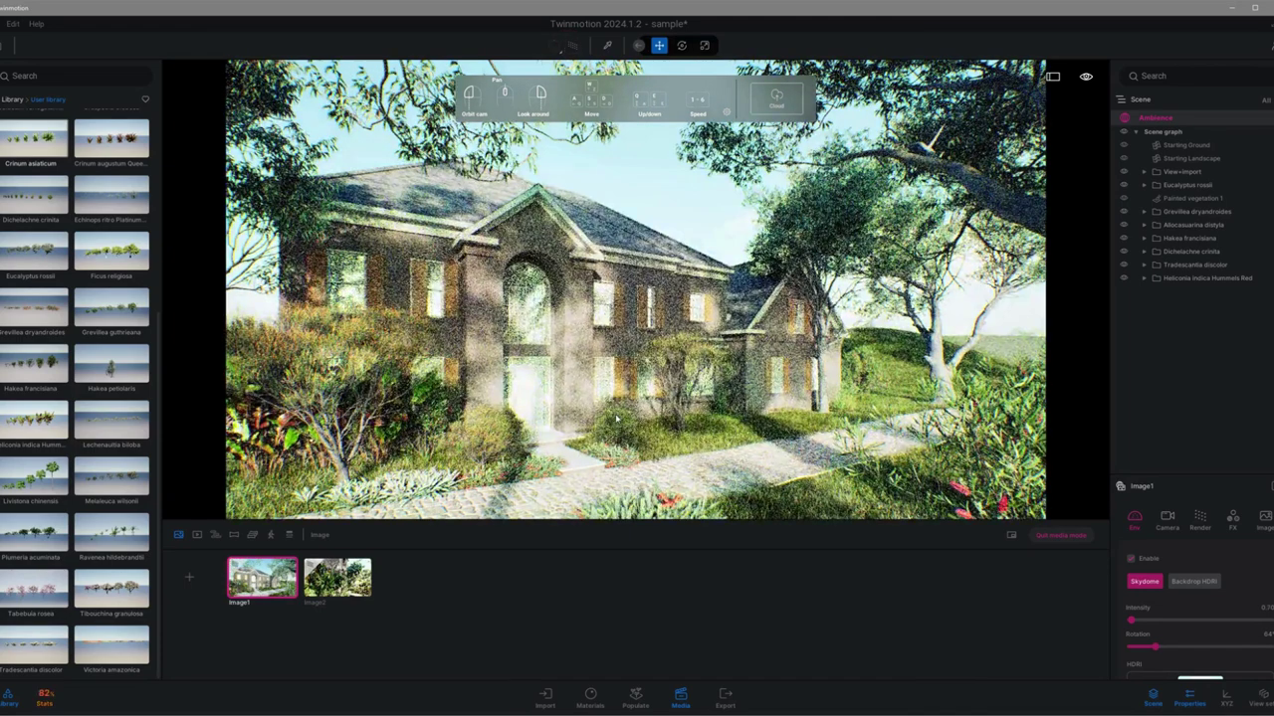